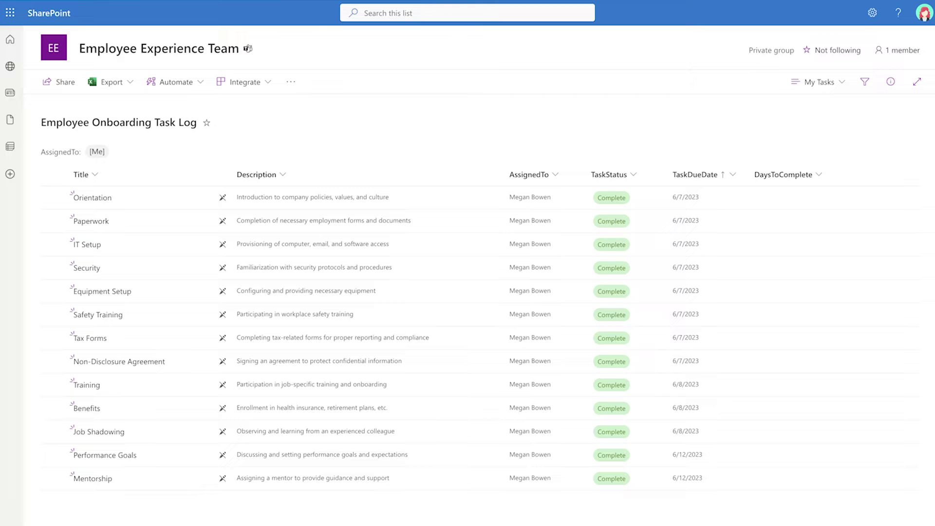
Step: Switch the Employee Onboarding Task Log to the Group By Assigned To view
left_click(822, 82)
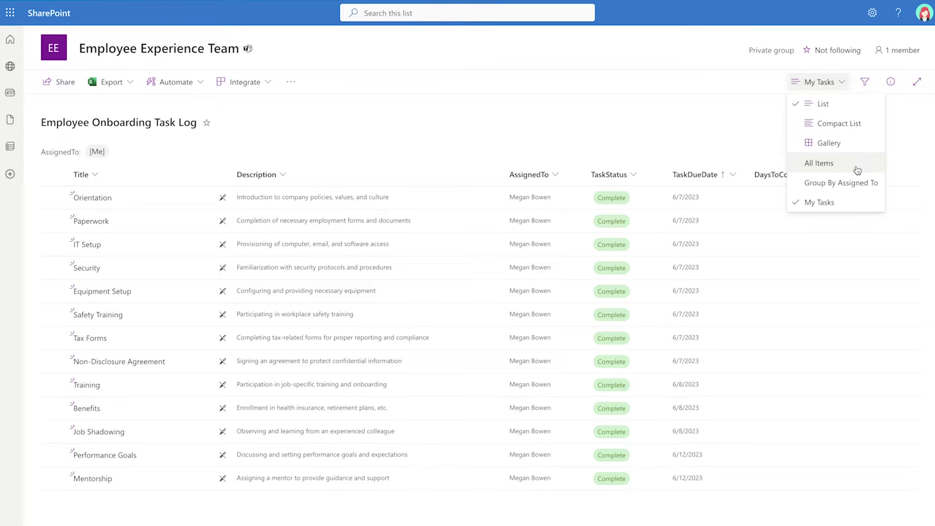
left_click(856, 181)
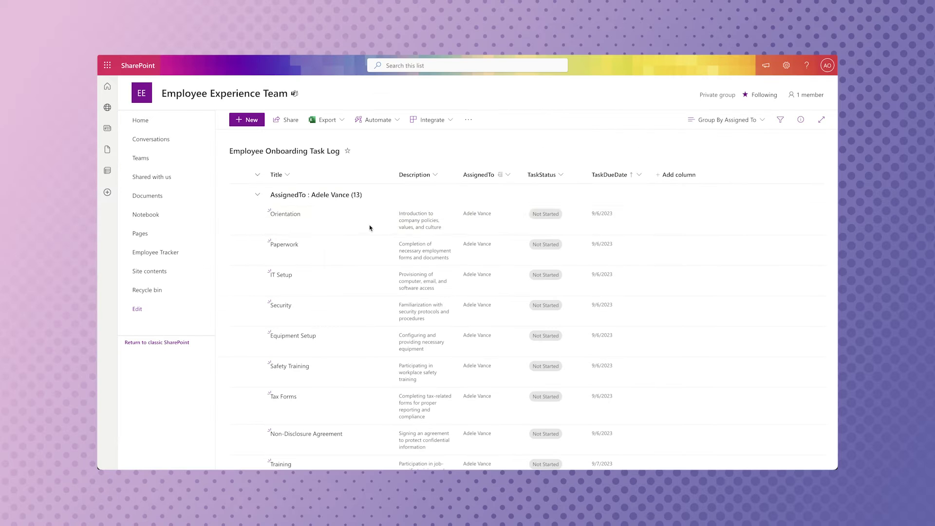
Step: Start granting direct access to the first assignee's Orientation task, with people notifications turned off
left_click(352, 214)
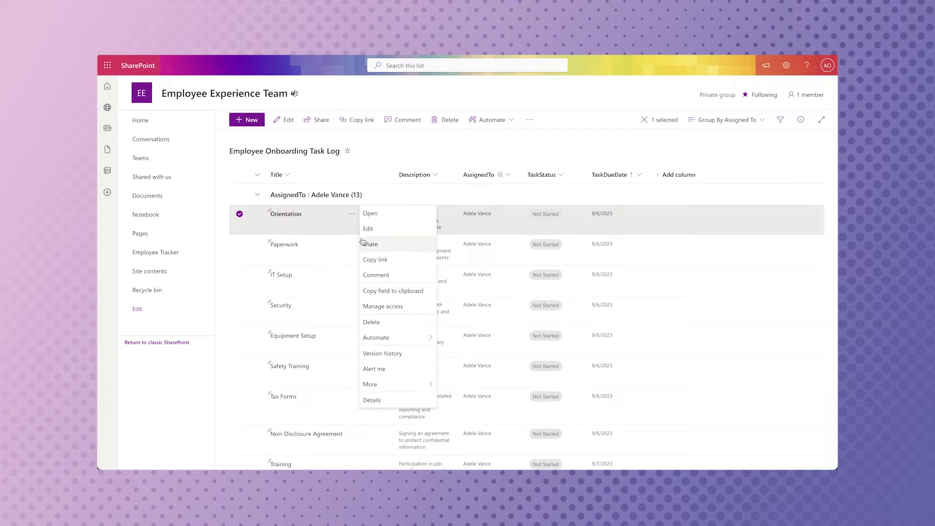
left_click(379, 306)
left_click(509, 162)
left_click(409, 297)
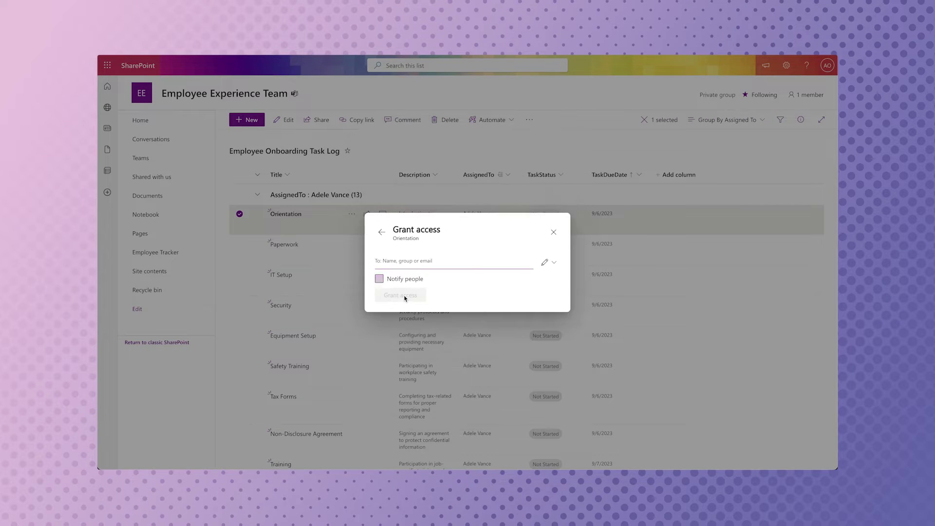
Step: Grant the task's assignee view-only access to the Orientation task
left_click(548, 263)
left_click(511, 305)
left_click(407, 258)
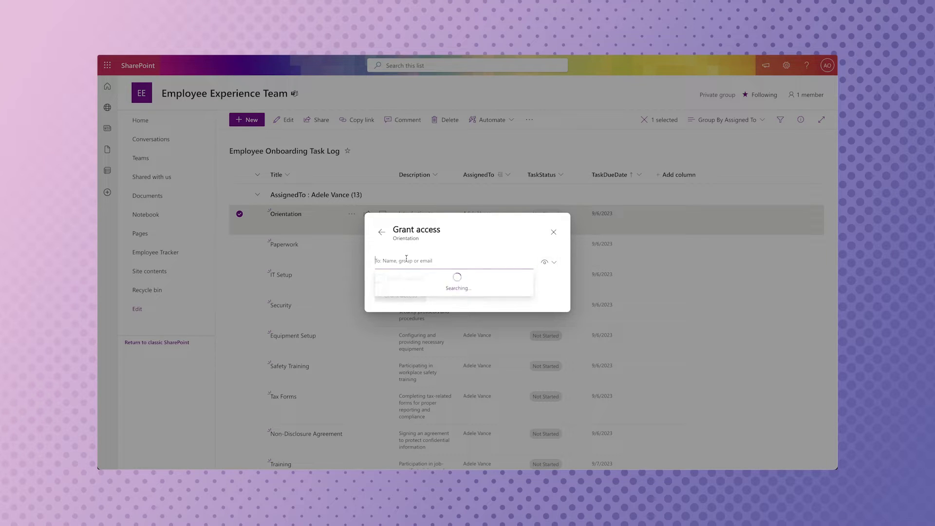
left_click(419, 282)
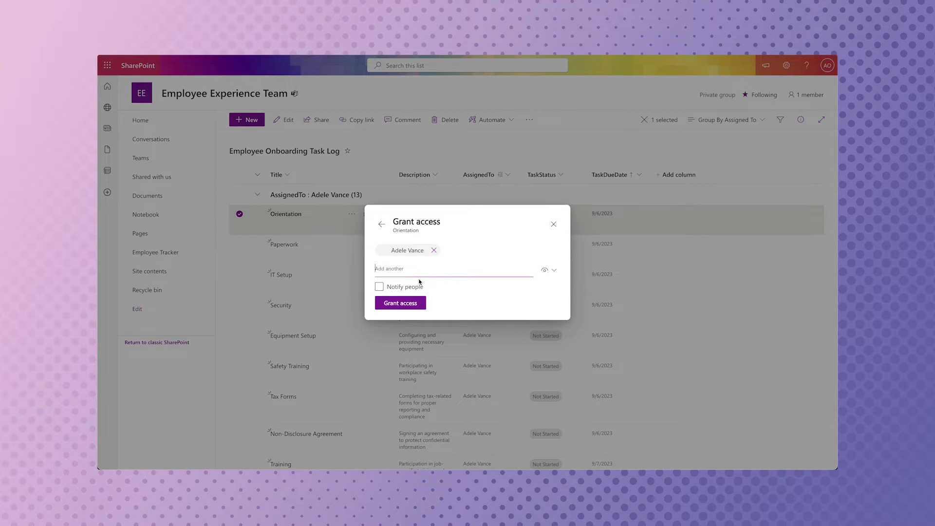
left_click(412, 303)
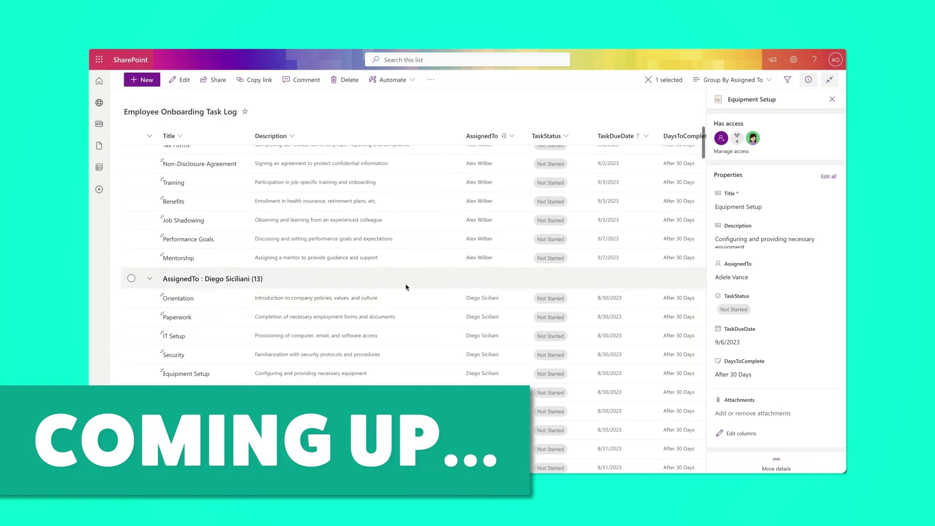
Step: Examine who has access to the Orientation and Security tasks in the third assignee's group
left_click(409, 298)
left_click(420, 362)
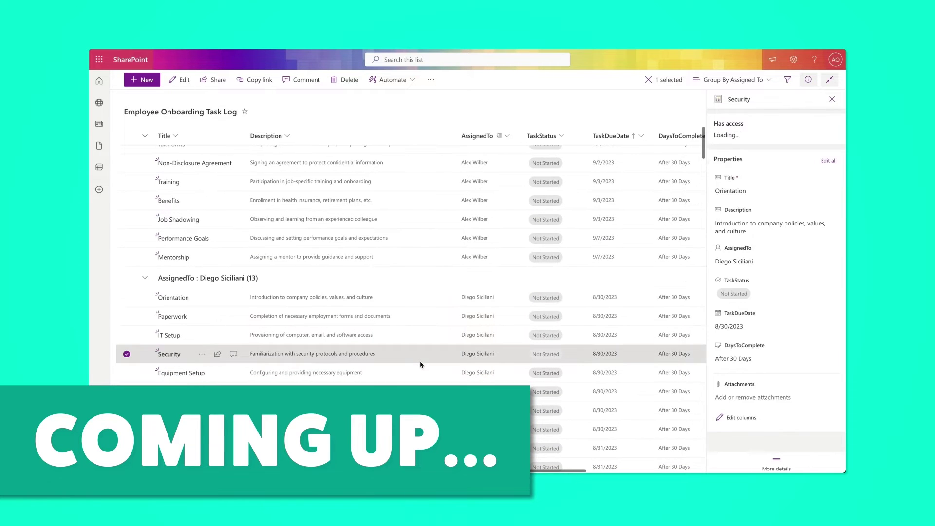
scroll(420, 363, "down", 5)
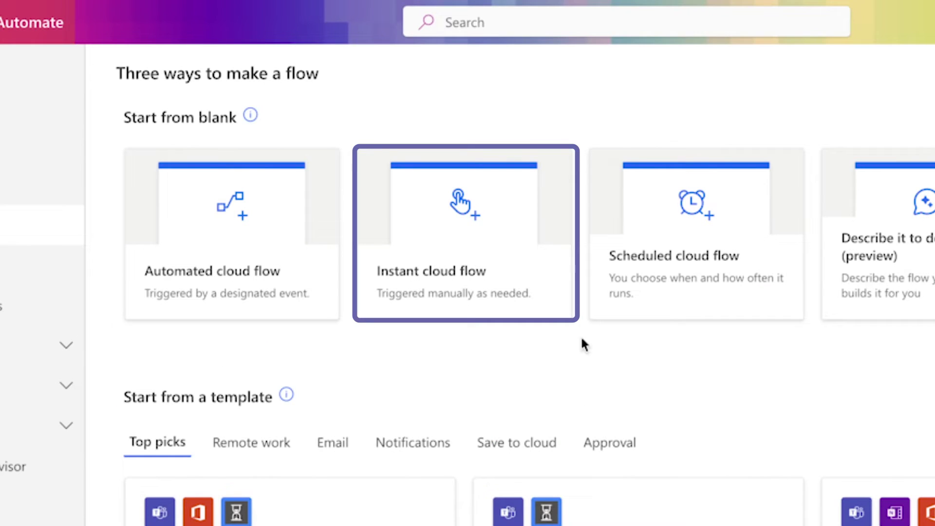
Step: Create an instant cloud flow named "Grant Permissions to Onboarding Tasks (Bulk)" with the Manually trigger a flow trigger
left_click(512, 293)
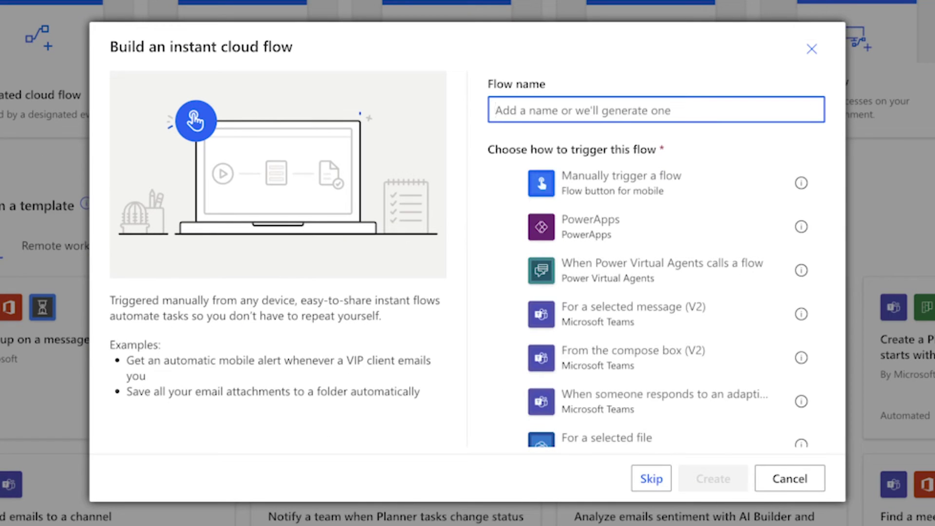
type("Grant Permissions to ")
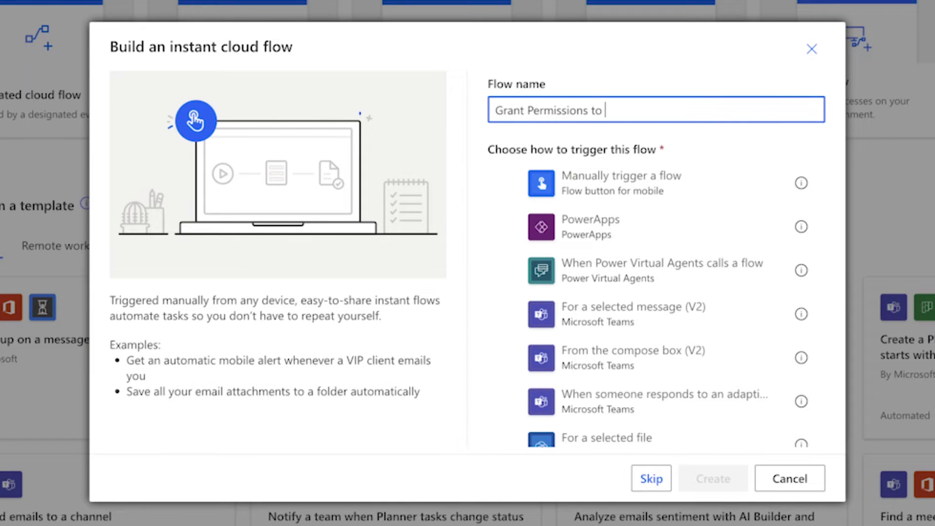
type("Onboarding Tasks (Bulk)")
left_click(643, 193)
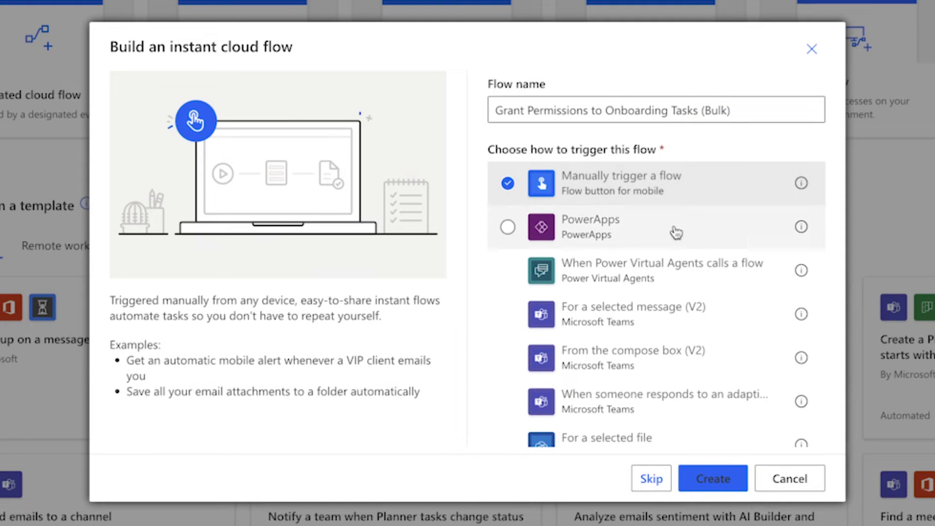
left_click(726, 480)
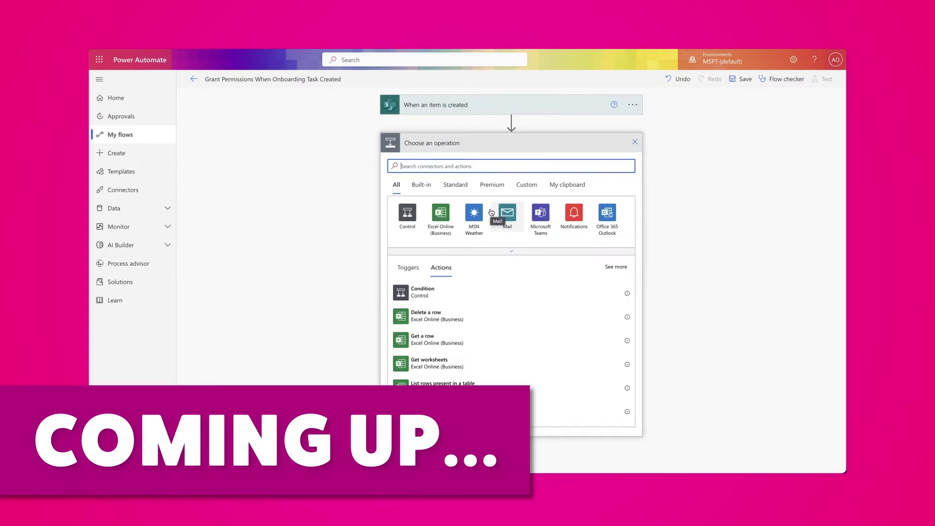
Step: Add a Grant access to an item or a folder action below the item-created trigger, choosing the Employee Experience Team site and its list
type("grant")
left_click(490, 286)
left_click(625, 165)
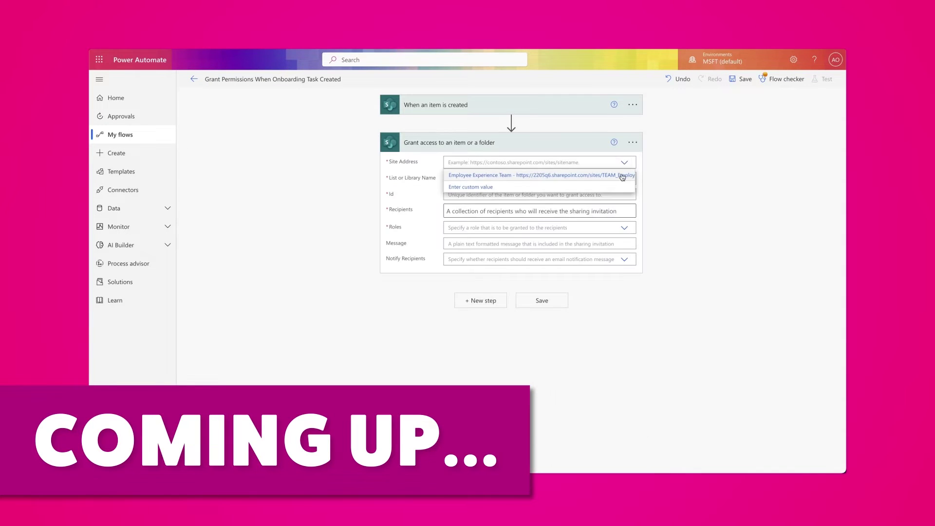
left_click(619, 179)
left_click(621, 188)
left_click(606, 215)
left_click(483, 205)
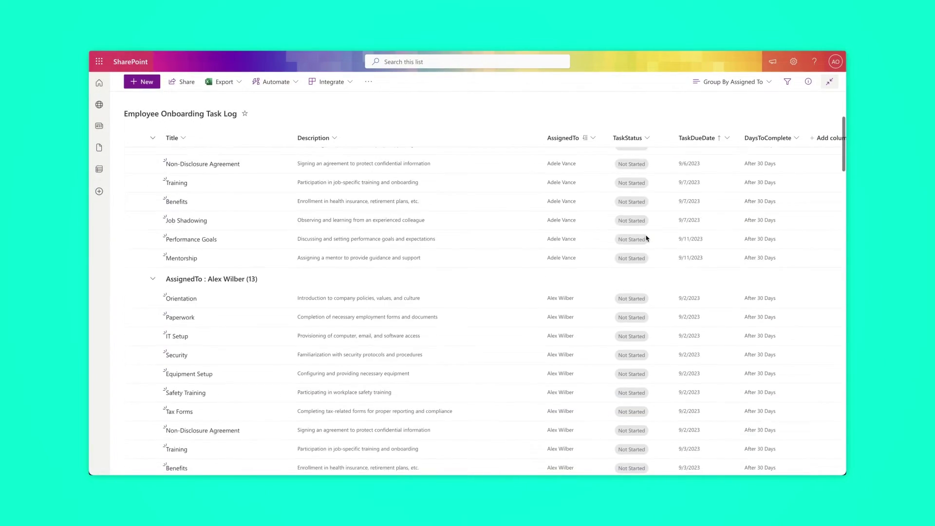
Step: Look through the grouped task log and check the access details of the third assignee's Orientation and Security tasks
scroll(646, 238, "down", 5)
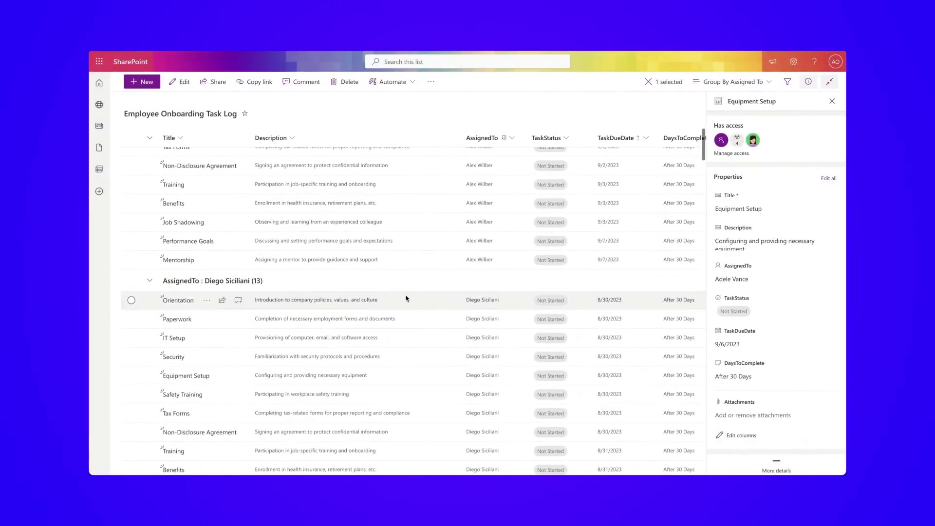
left_click(409, 301)
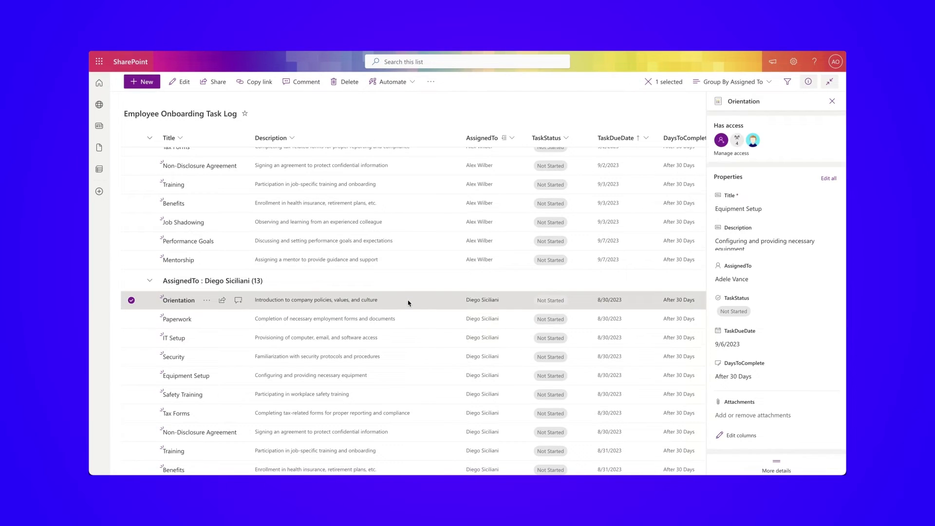
left_click(420, 364)
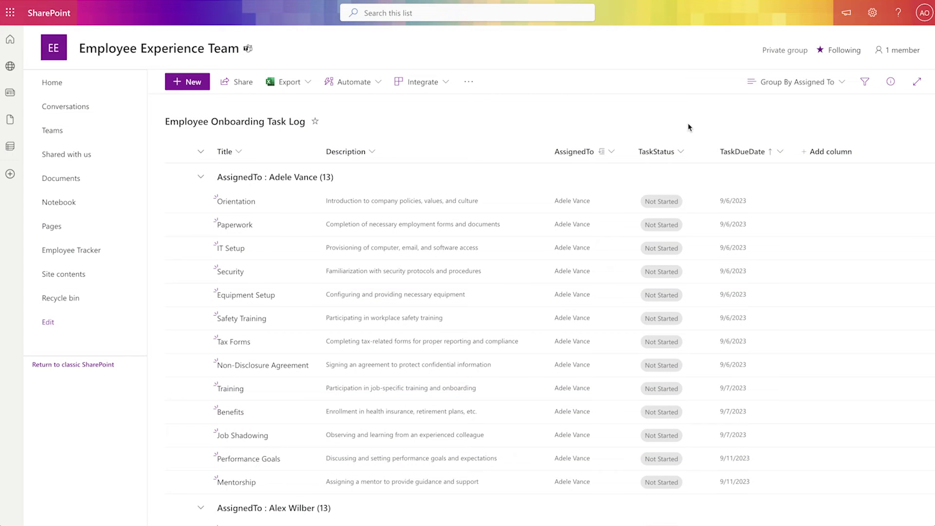
Step: In the list's permission settings, remove all permissions of the All Staff group from the Employee Onboarding Task Log
left_click(871, 19)
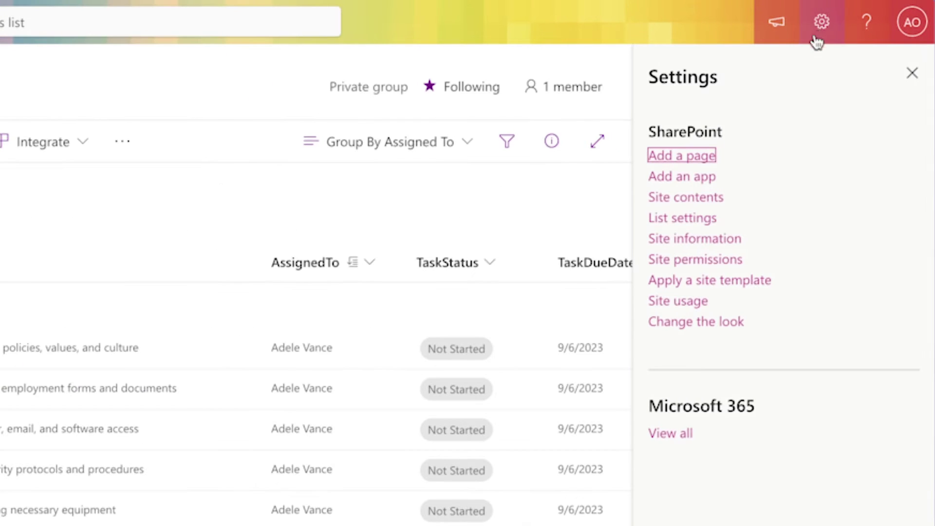
left_click(703, 220)
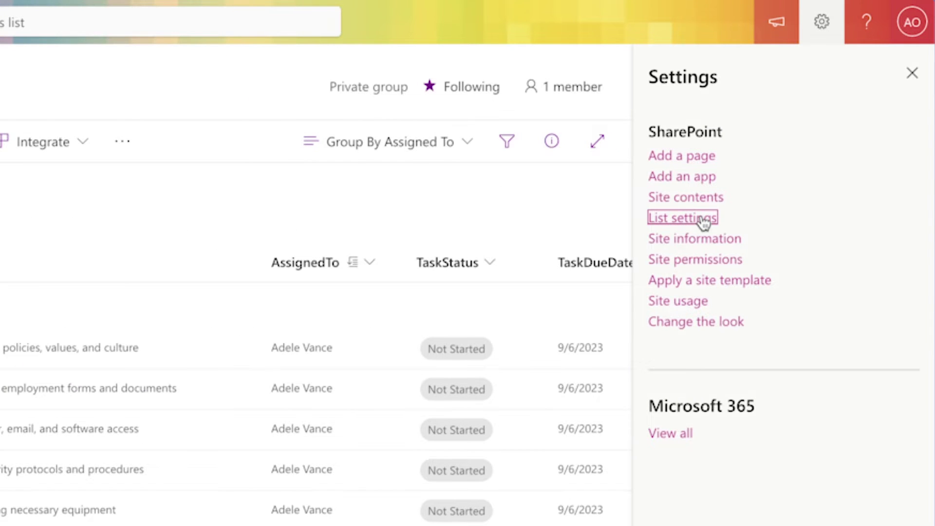
left_click(454, 208)
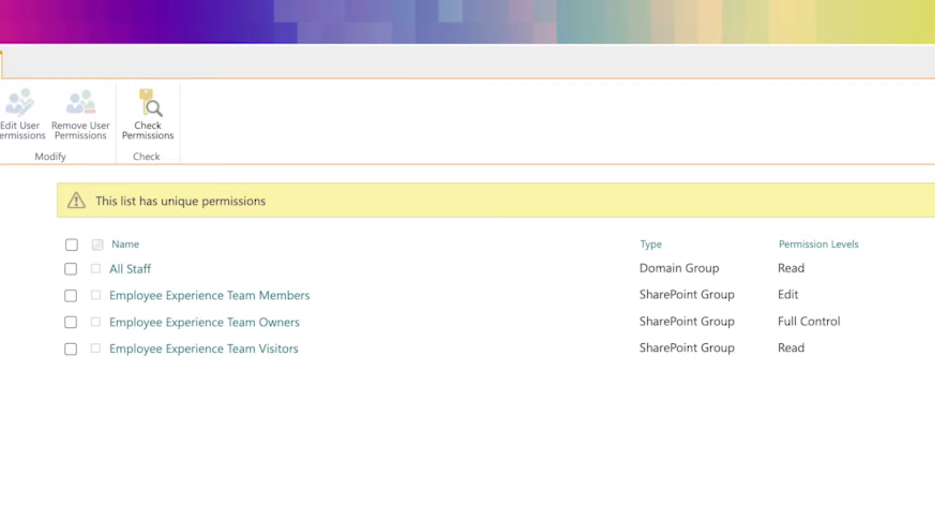
left_click(70, 271)
left_click(85, 112)
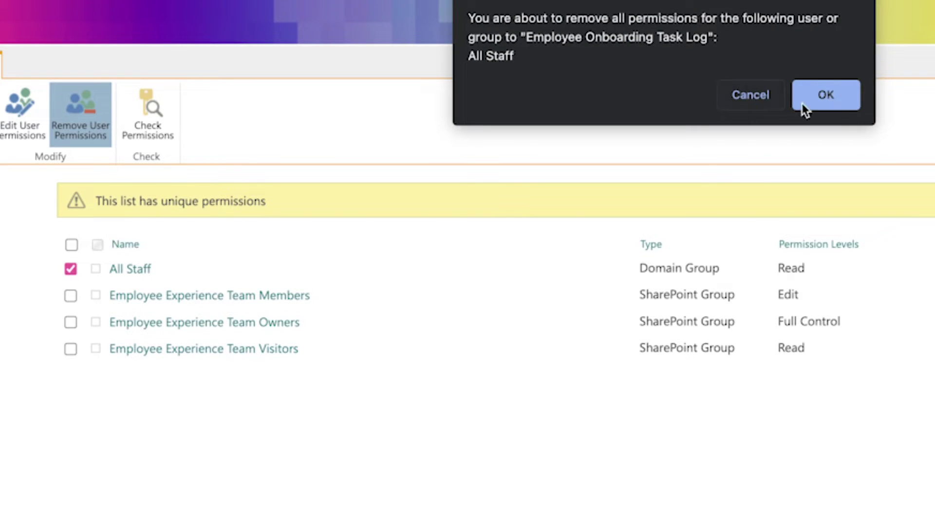
left_click(850, 102)
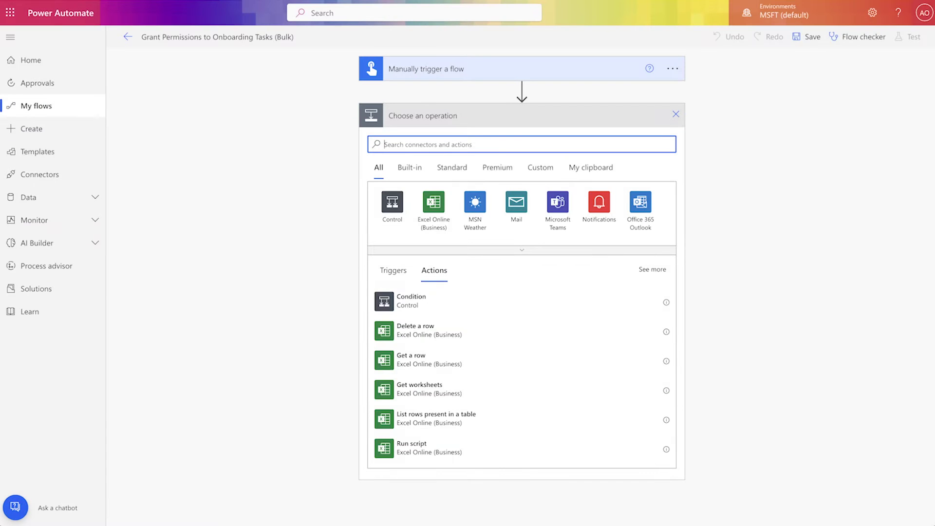
Step: Add a SharePoint Get items action using the Employee Experience Team site and the Employee Onboarding Task Log list
type("get items")
left_click(467, 300)
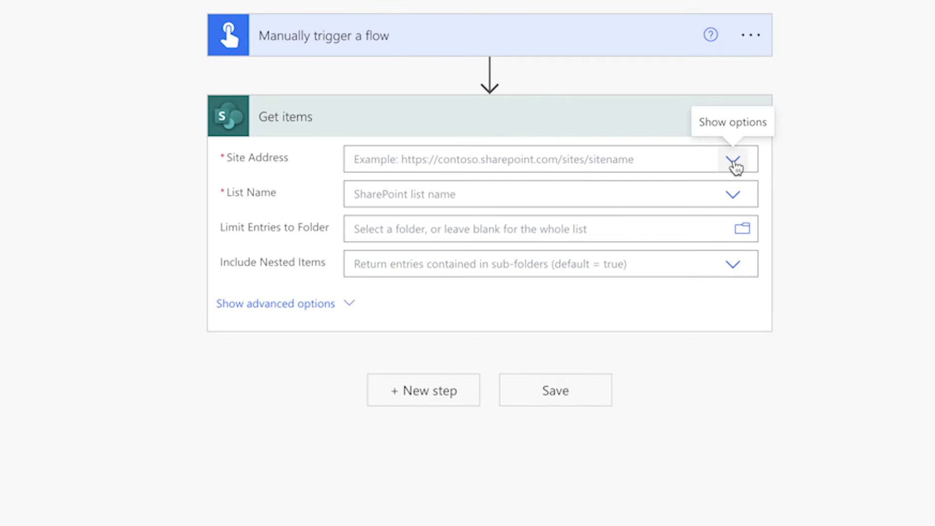
left_click(733, 161)
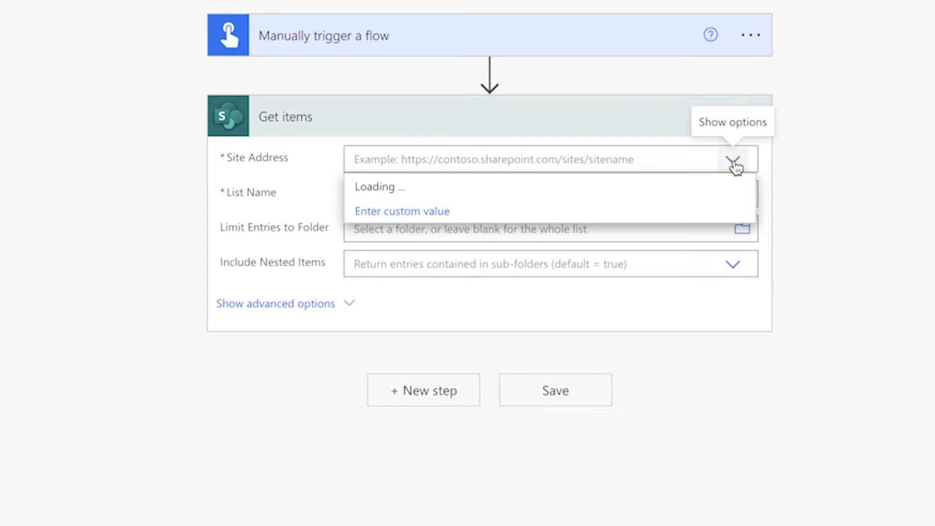
left_click(714, 186)
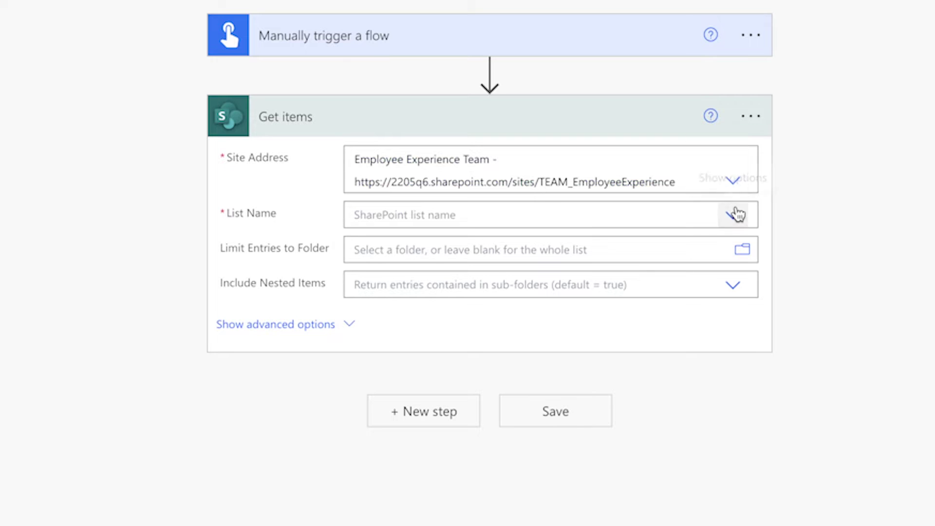
left_click(734, 214)
left_click(676, 266)
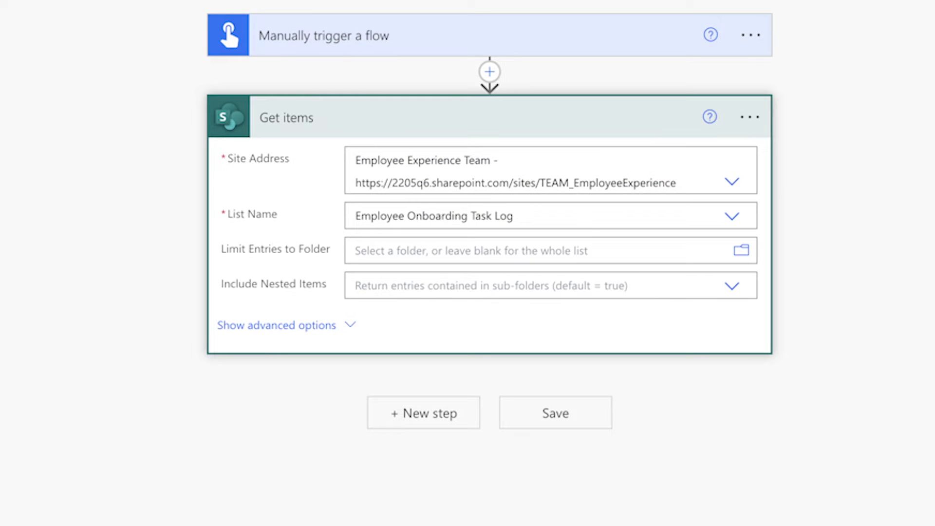
Step: Set the Top Count in the Get items action's advanced options to 5
left_click(298, 327)
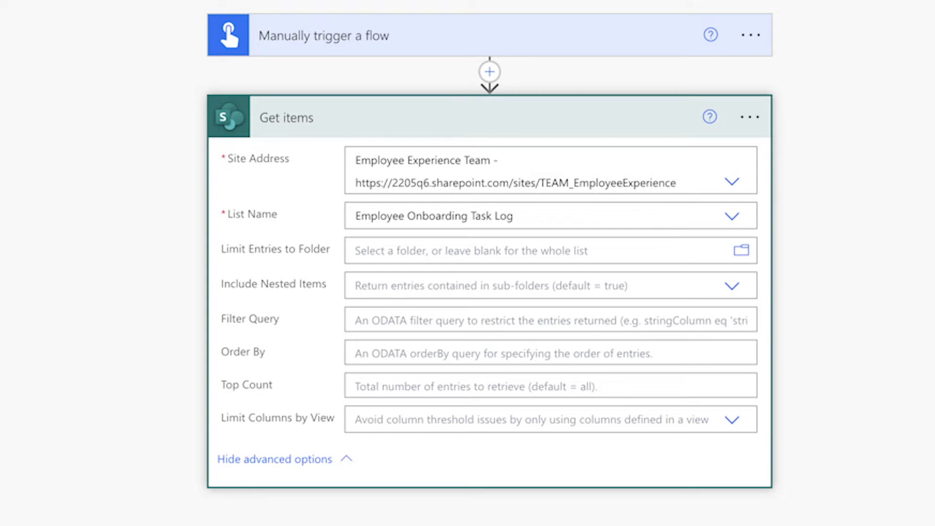
left_click(378, 383)
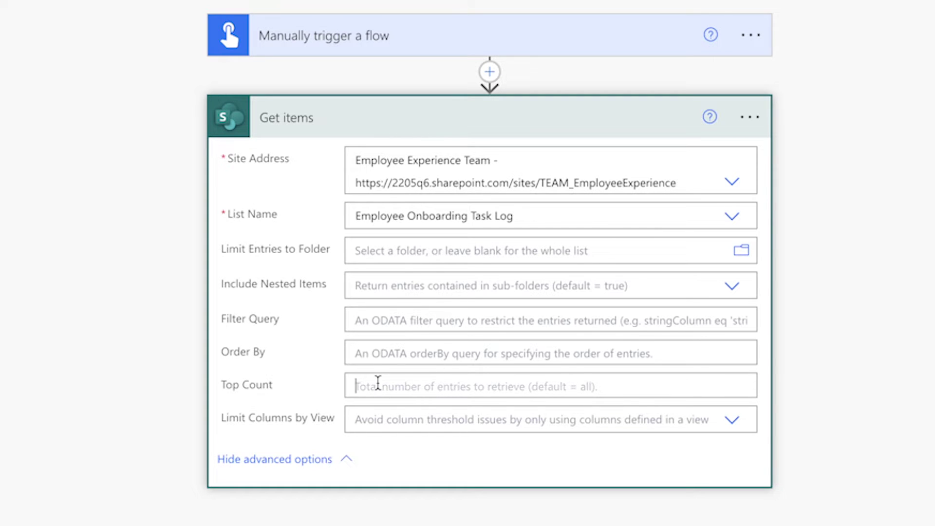
type("5")
Step: Add a Compose action after Get items and rename it "Compose - No of Items Returned"
scroll(380, 382, "down", 5)
left_click(432, 383)
type("Co")
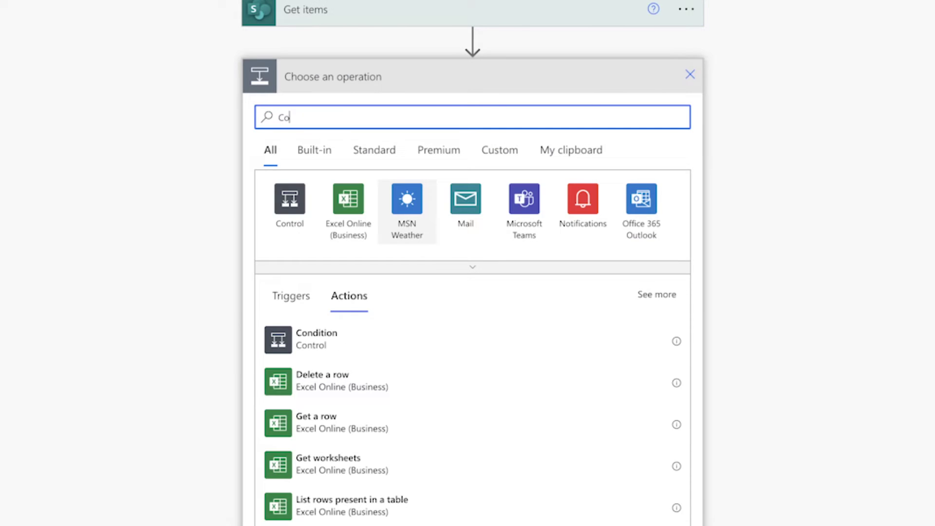
type("mpose")
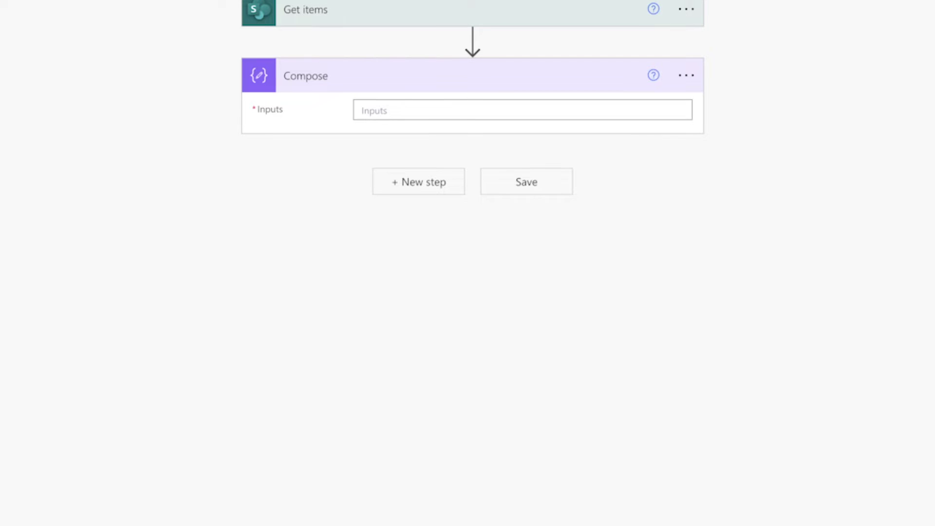
left_click(688, 77)
left_click(732, 103)
left_click(593, 73)
type("- No of")
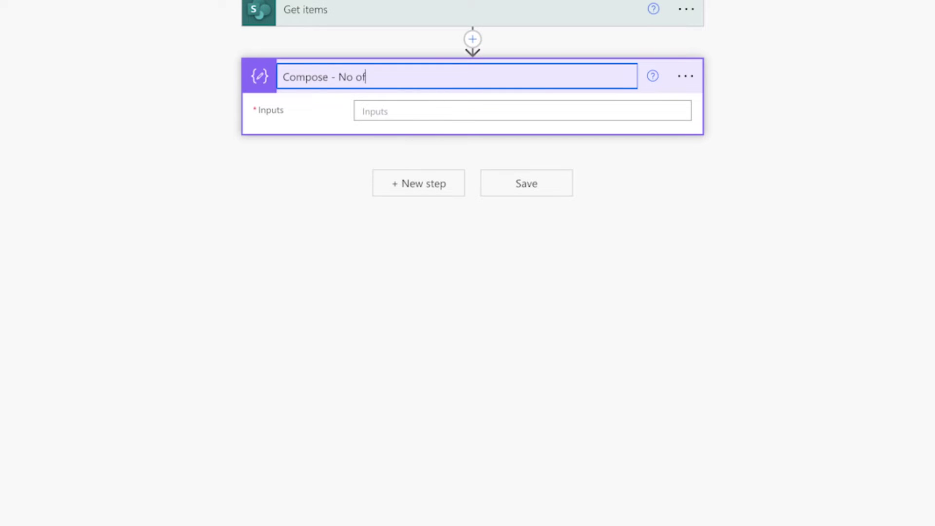
type(" Items Returned")
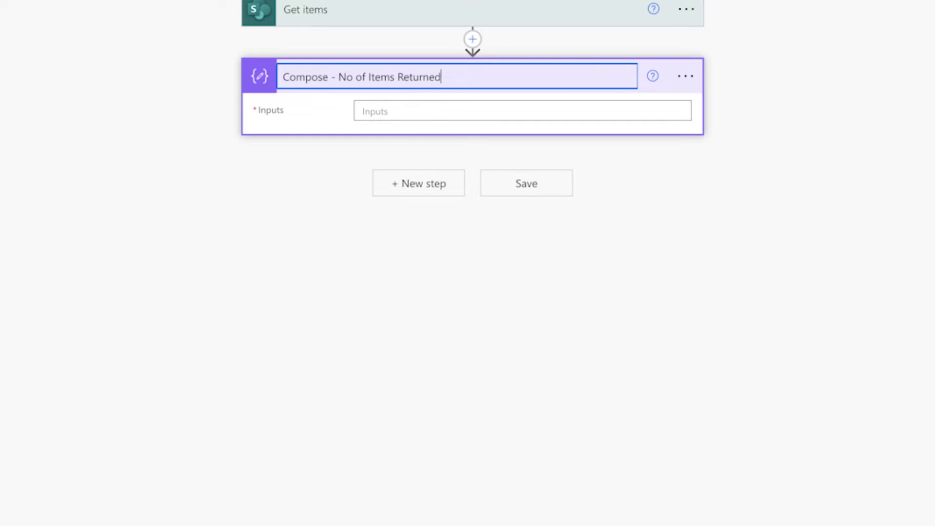
Step: Set the Compose action's input to the expression length(outputs('Get_items')?['body/value']), using the value output of Get items
left_click(601, 104)
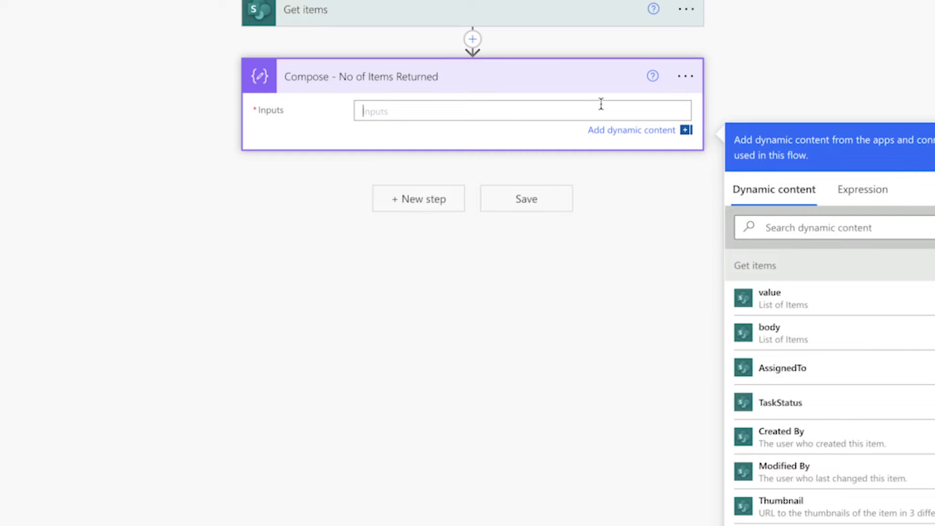
left_click(862, 188)
type("length()")
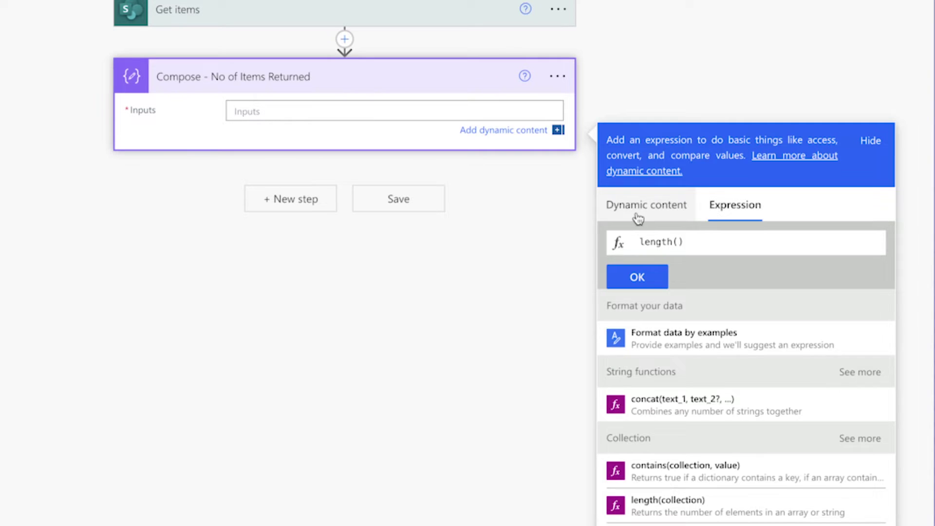
left_click(637, 216)
left_click(677, 417)
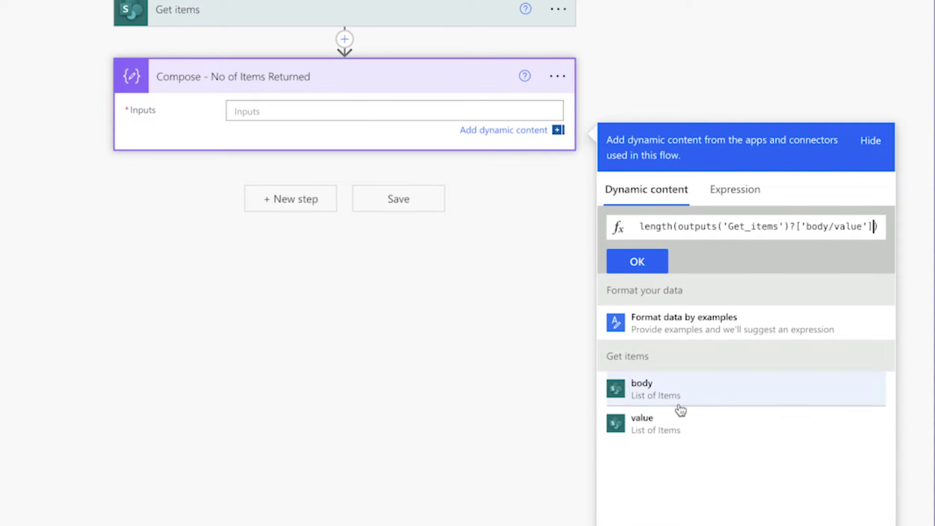
left_click(643, 266)
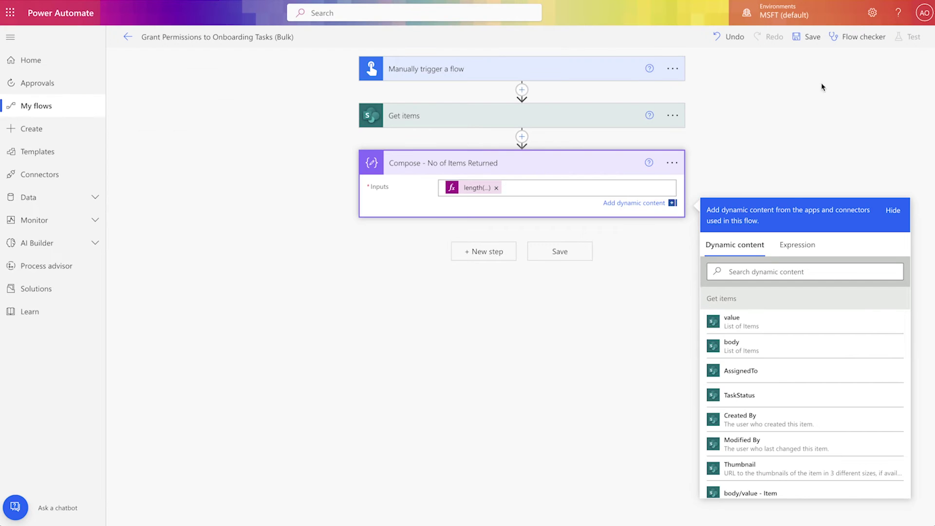
Step: Save the flow, run a manual test, and inspect the result of the "Compose - No of Items Returned" action
left_click(807, 38)
left_click(909, 36)
left_click(756, 63)
left_click(765, 507)
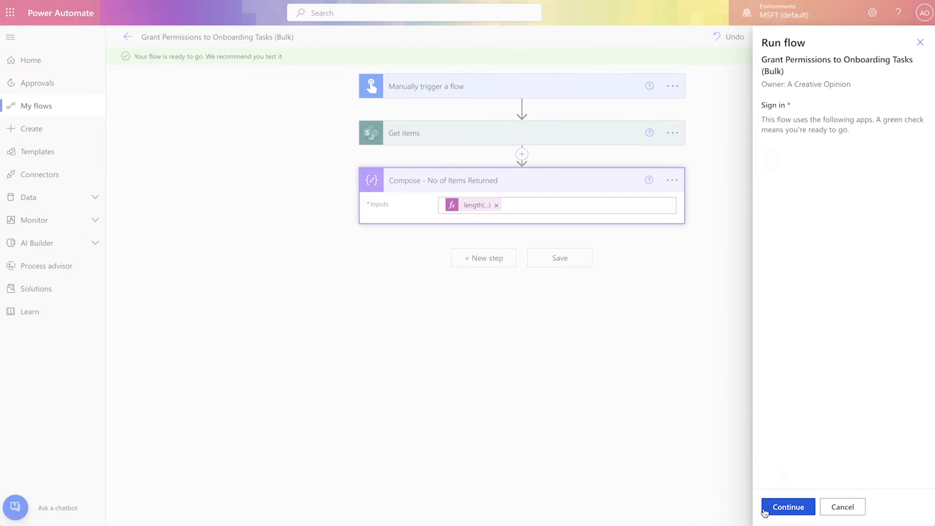
left_click(765, 510)
left_click(765, 508)
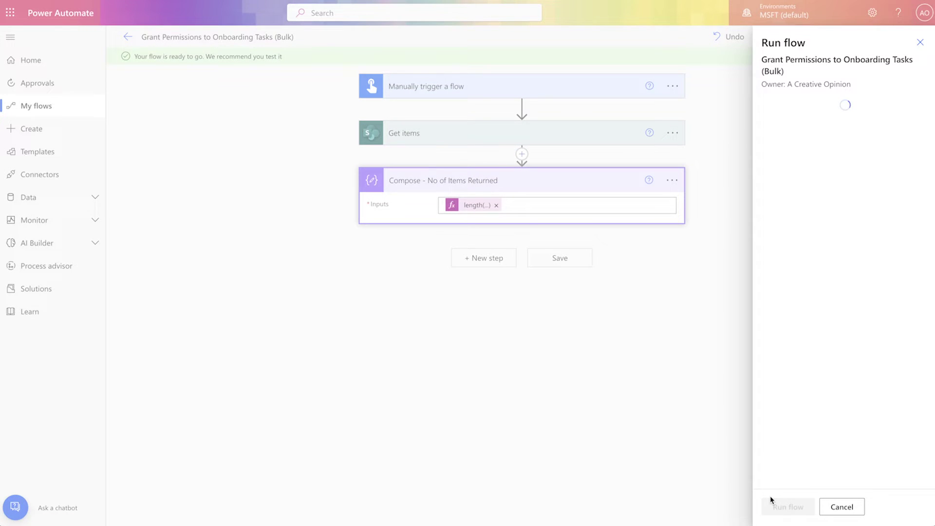
left_click(782, 504)
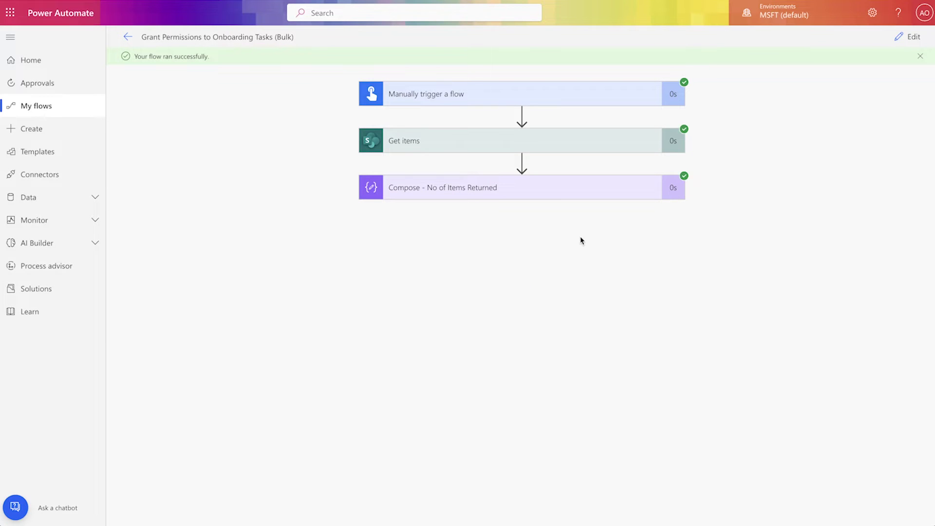
left_click(528, 189)
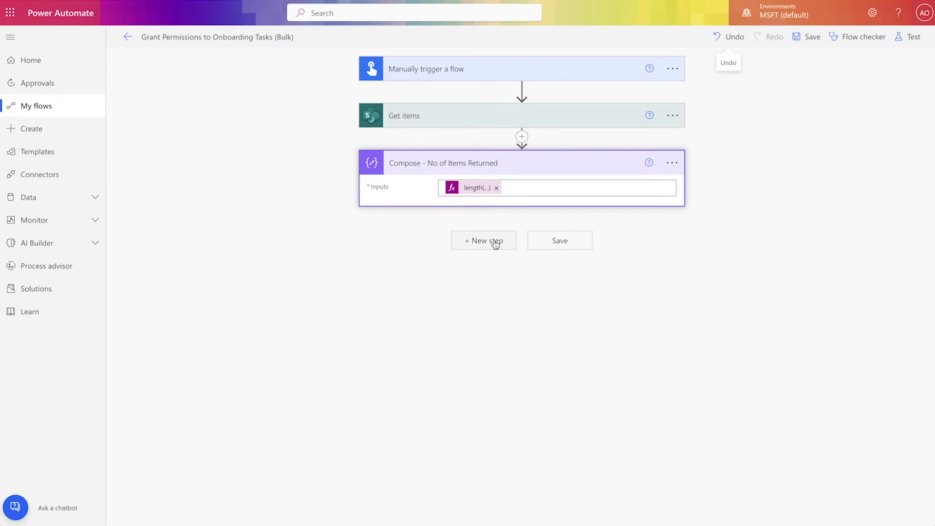
Step: Add an Apply to each action after the Compose action and loop over the value output of Get items
left_click(492, 241)
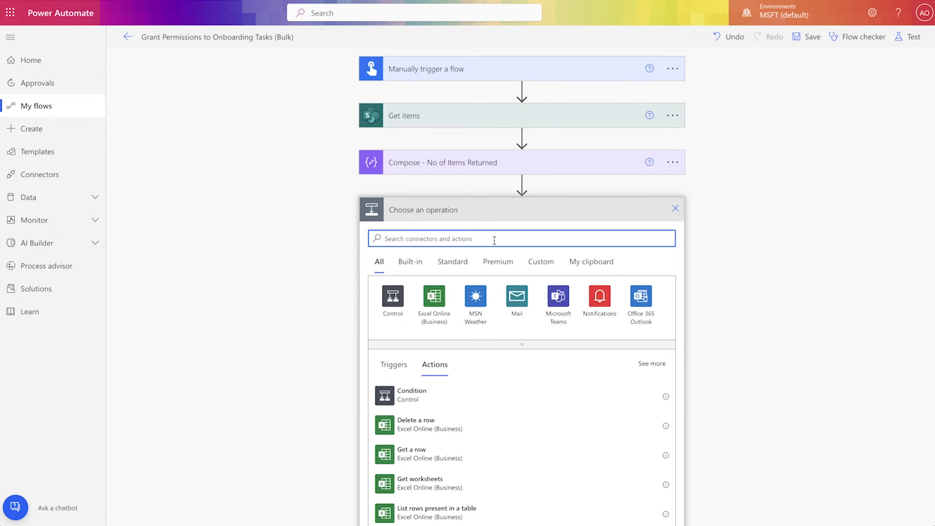
type("apply")
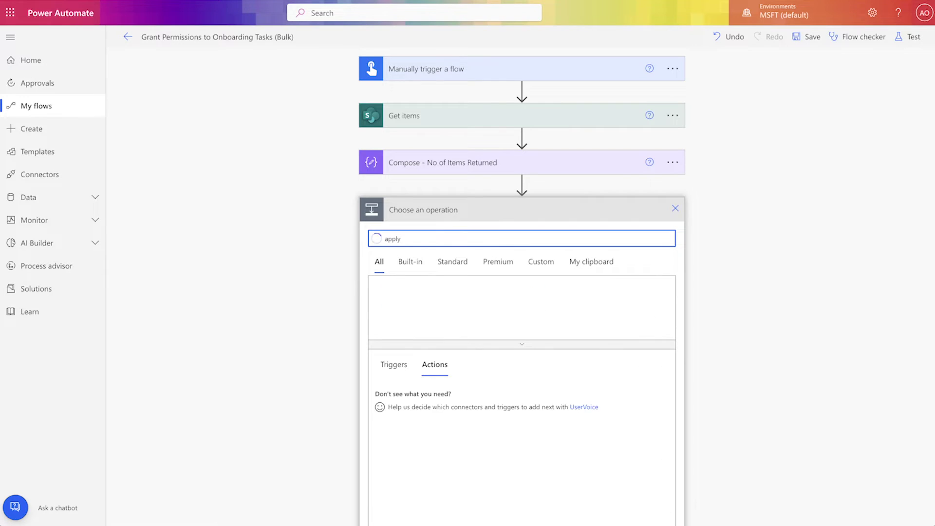
left_click(507, 421)
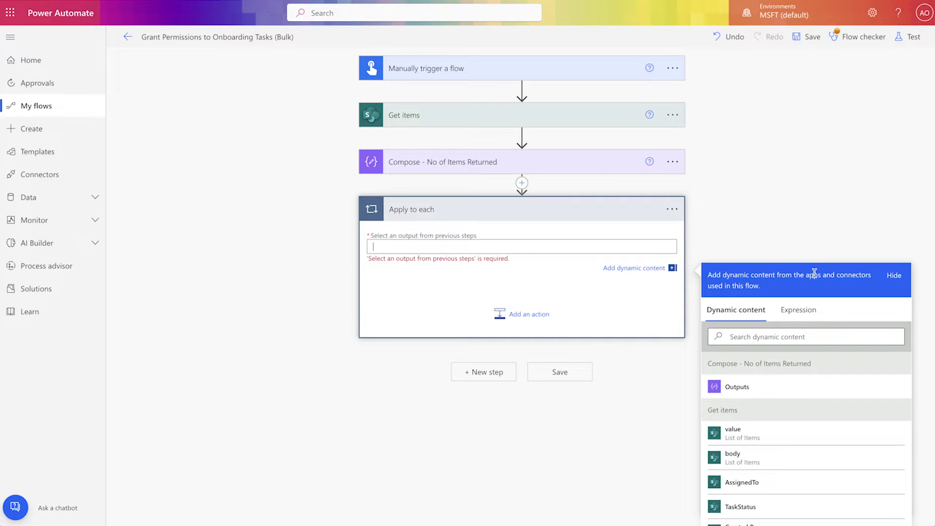
left_click(799, 433)
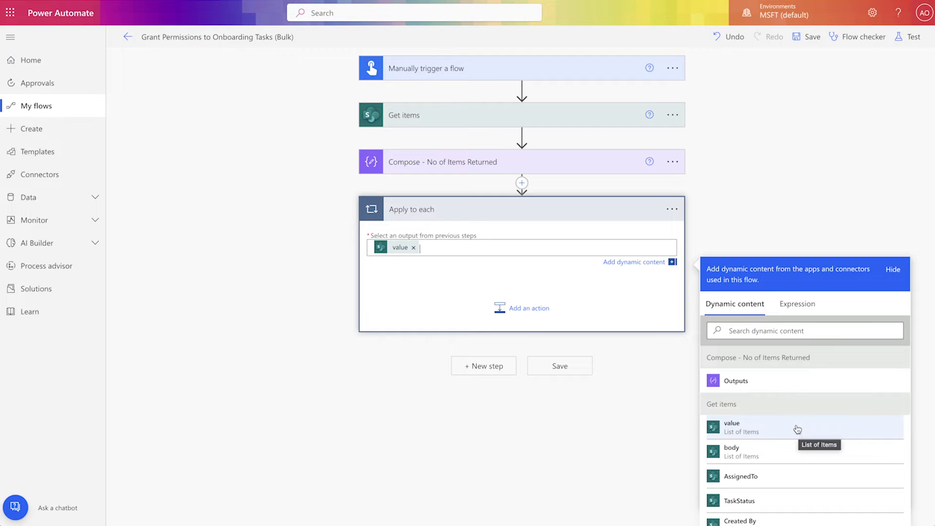
Step: Inside the loop, add "Grant access to an item or a folder" for the Employee Experience Team site and Employee Onboarding Task Log list
left_click(543, 306)
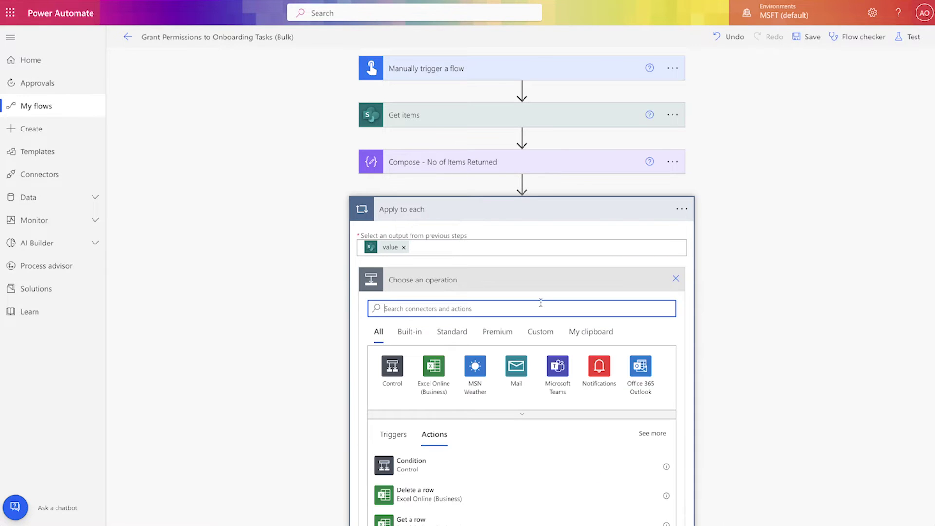
type("grant")
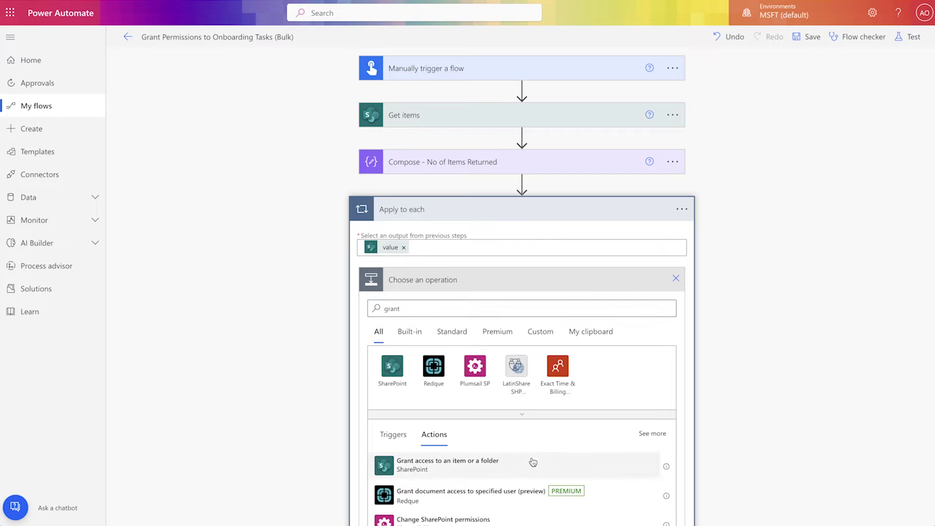
left_click(531, 460)
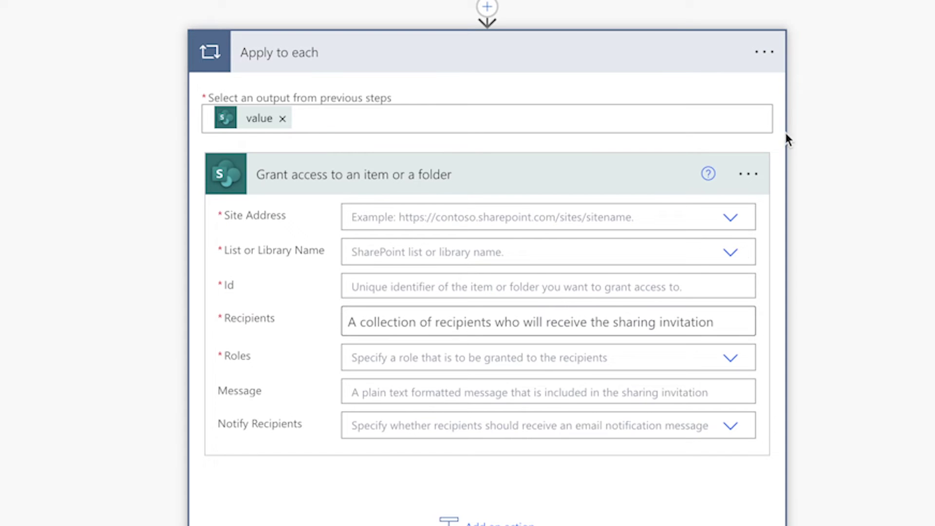
left_click(732, 227)
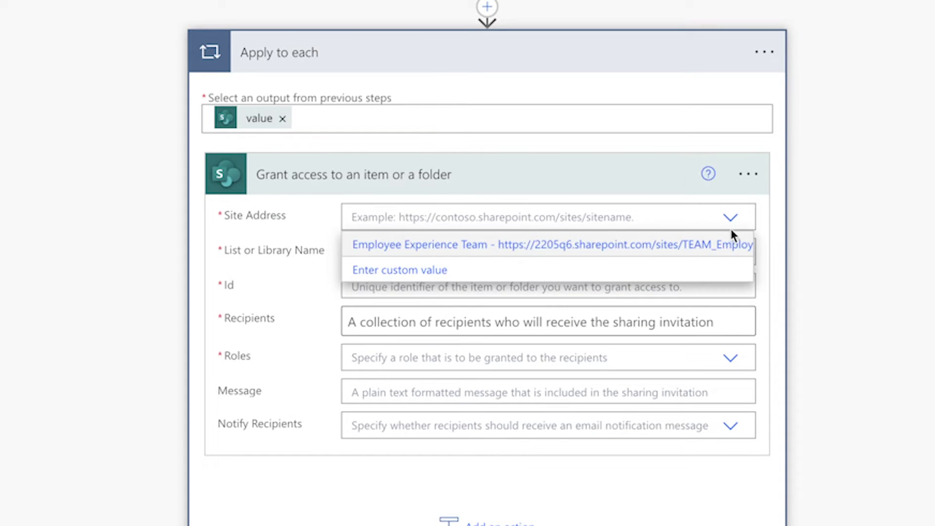
left_click(730, 245)
left_click(732, 275)
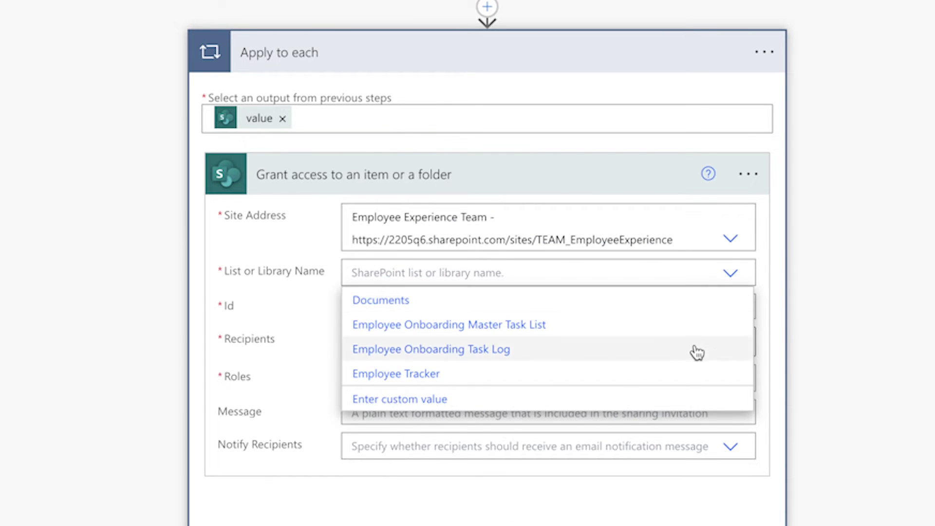
left_click(698, 350)
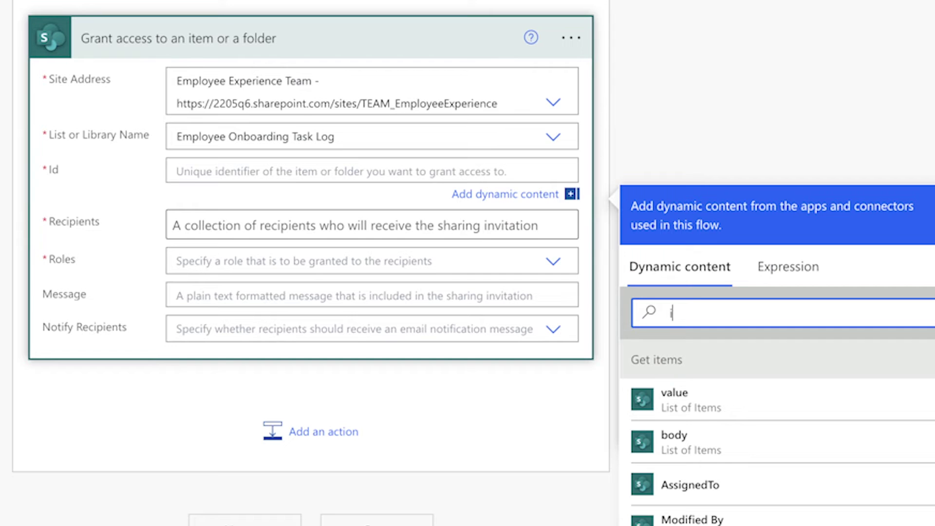
Step: In the Grant access action, set Id to the Get items ID and Recipients to the AssignedTo Email dynamic content
type("id")
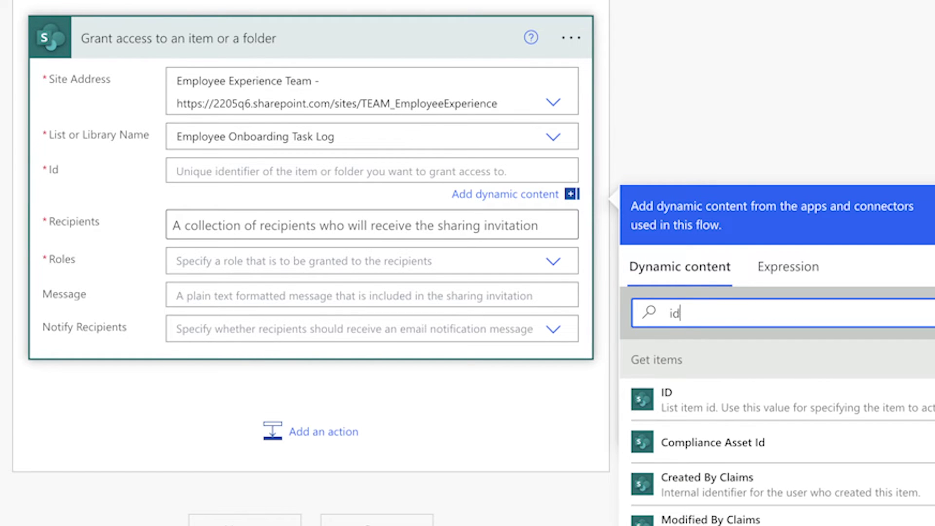
left_click(712, 391)
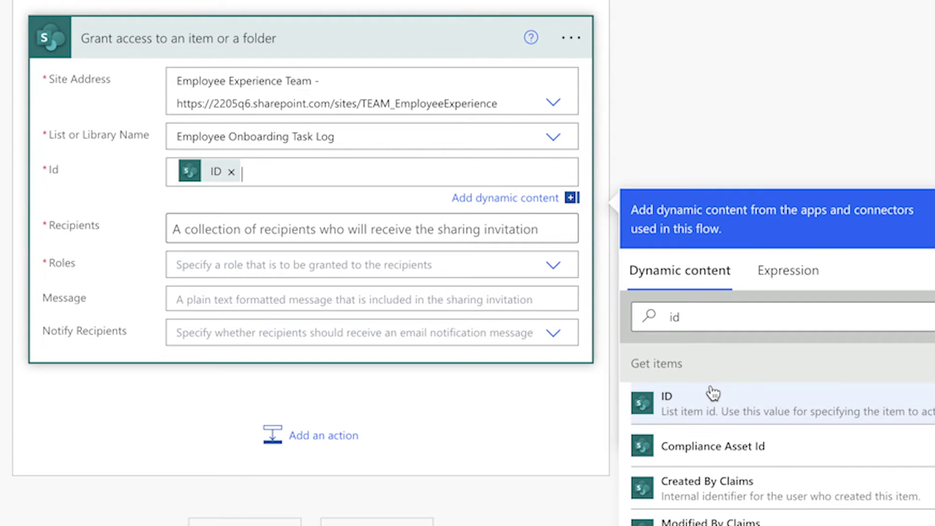
left_click(536, 233)
left_click(536, 256)
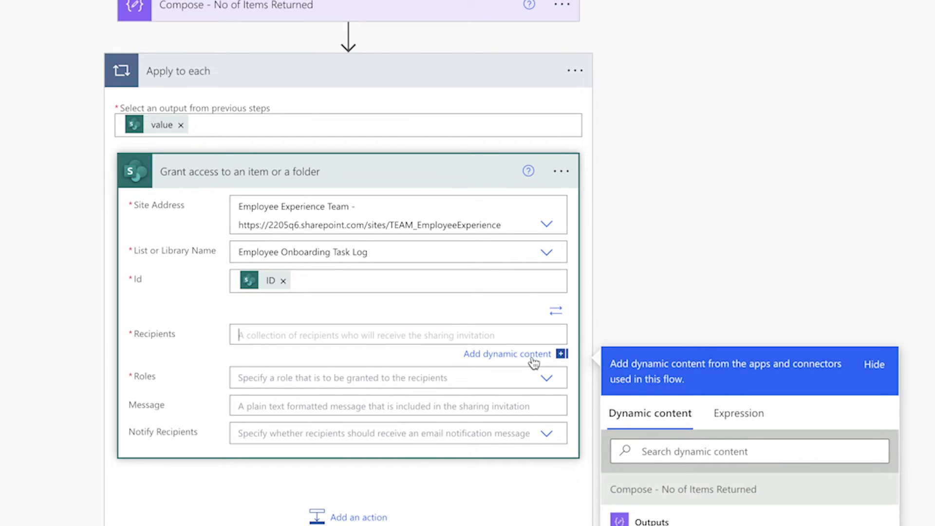
scroll(724, 289, "down", 2)
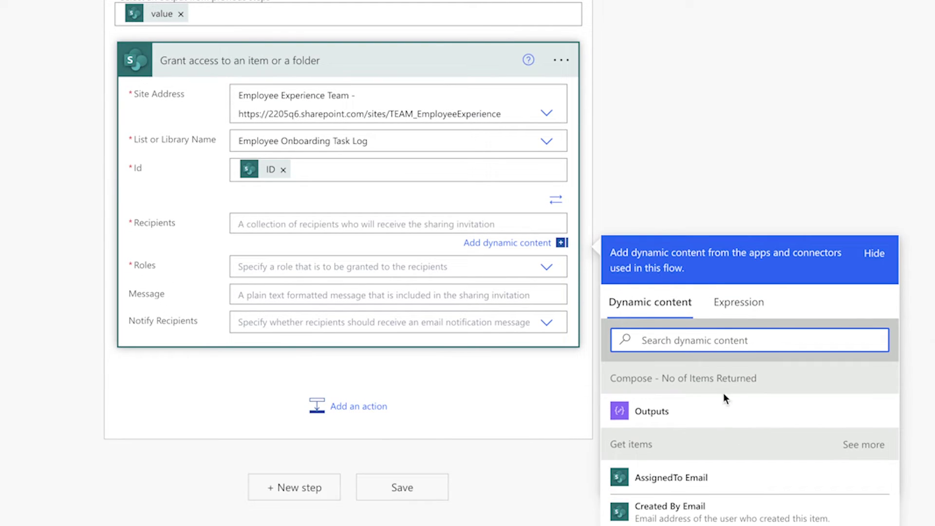
left_click(696, 480)
Step: Set the Grant access action's role to "Can view" and Notify Recipients to No
left_click(677, 378)
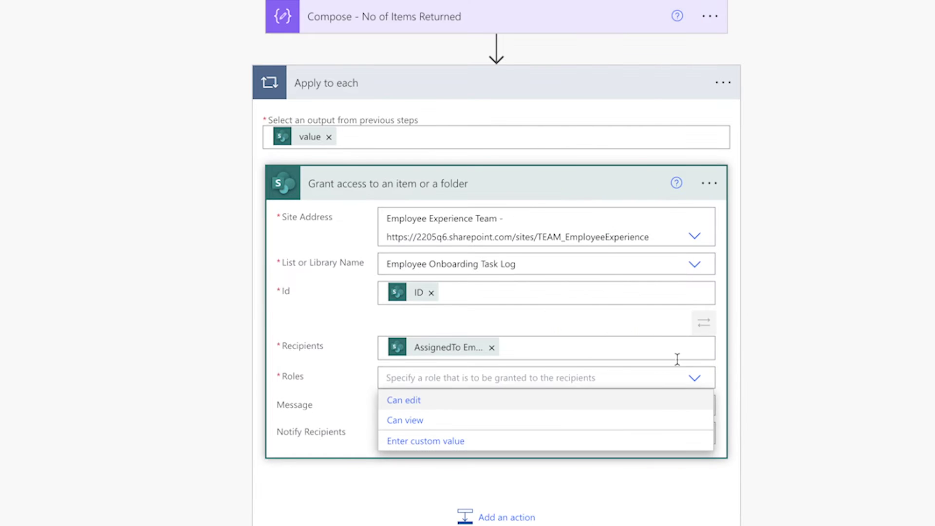
left_click(654, 422)
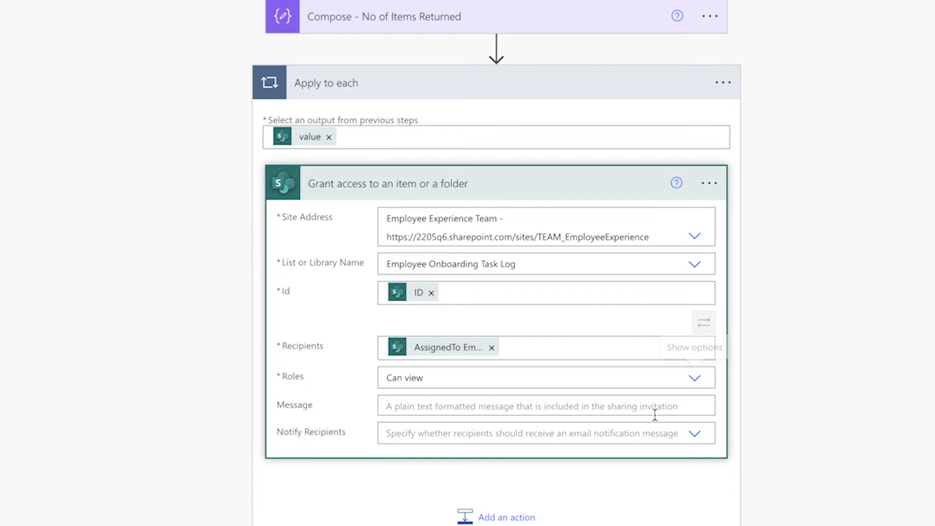
left_click(695, 434)
left_click(659, 487)
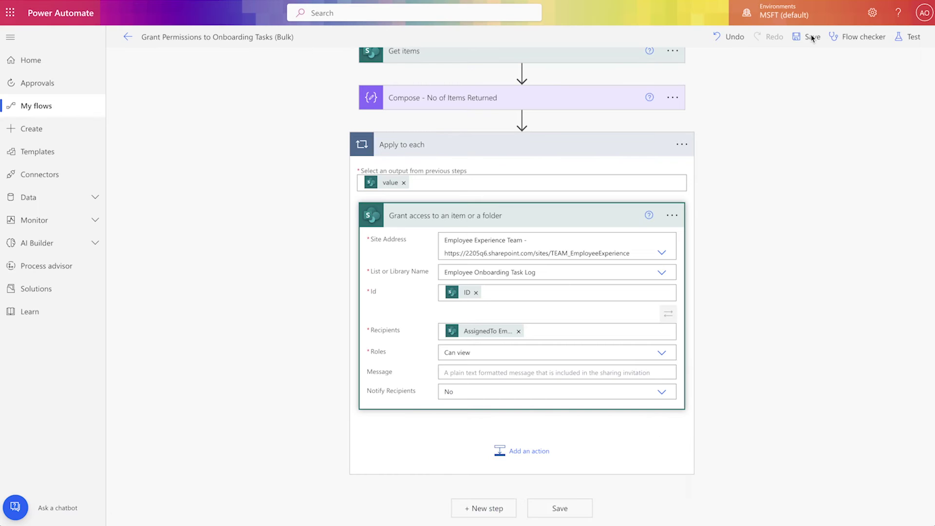
Step: Save the flow and run it as a test with the Grant access action included
left_click(813, 37)
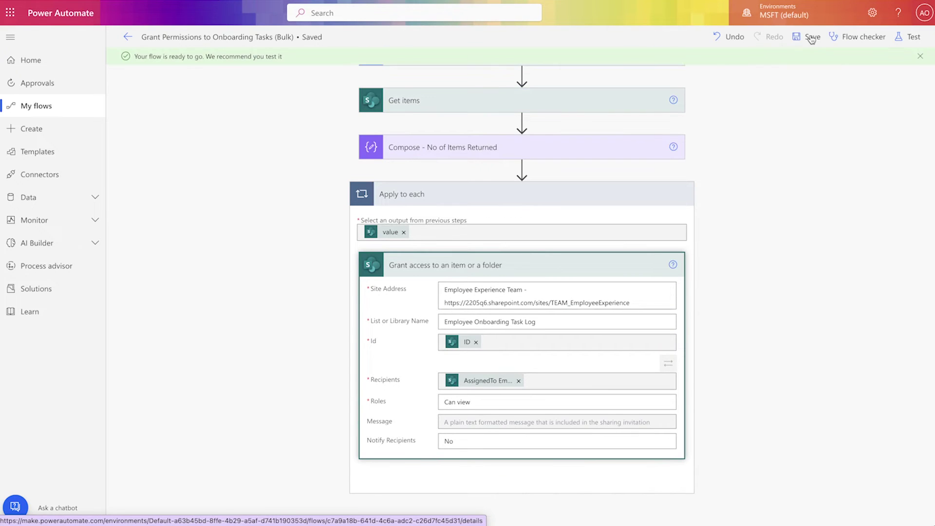
left_click(909, 39)
left_click(746, 502)
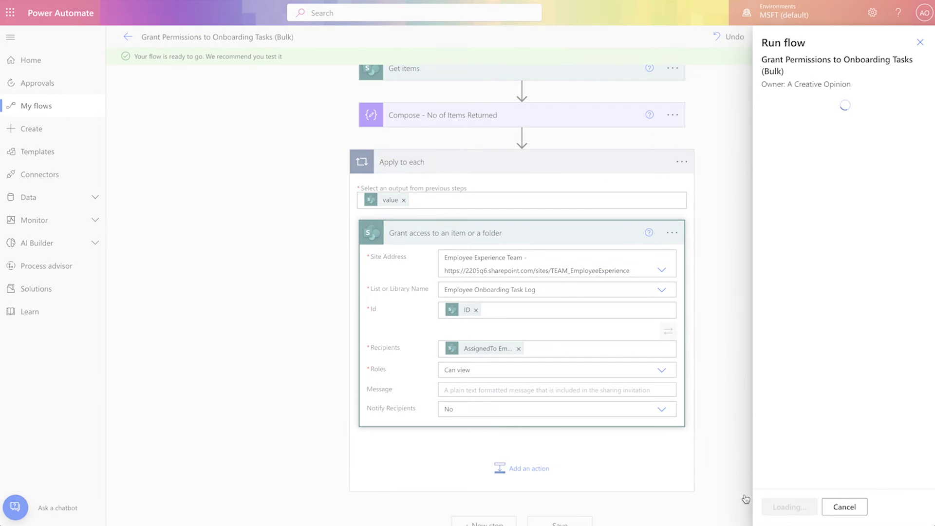
left_click(793, 506)
left_click(792, 507)
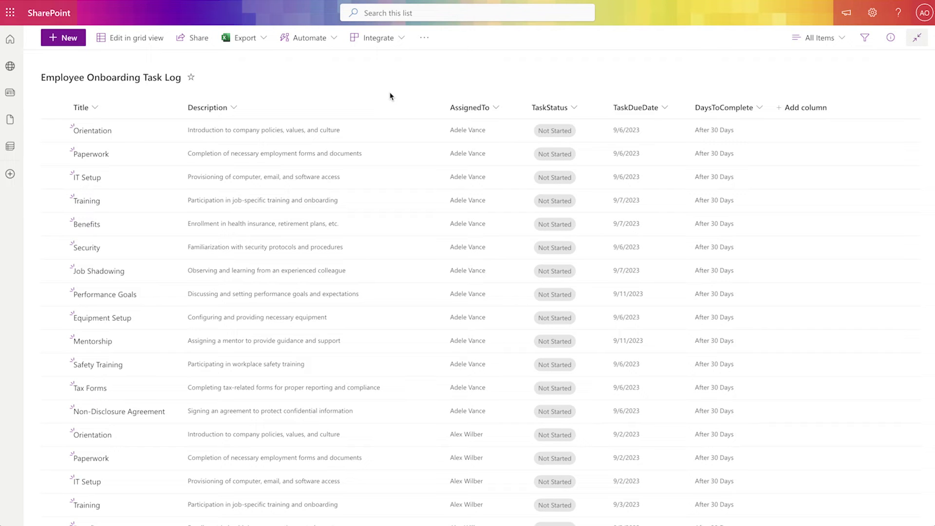
Step: In the SharePoint Employee Onboarding Task Log, check who has access to the Paperwork, IT Setup, Training, Benefits and Security items
left_click(401, 154)
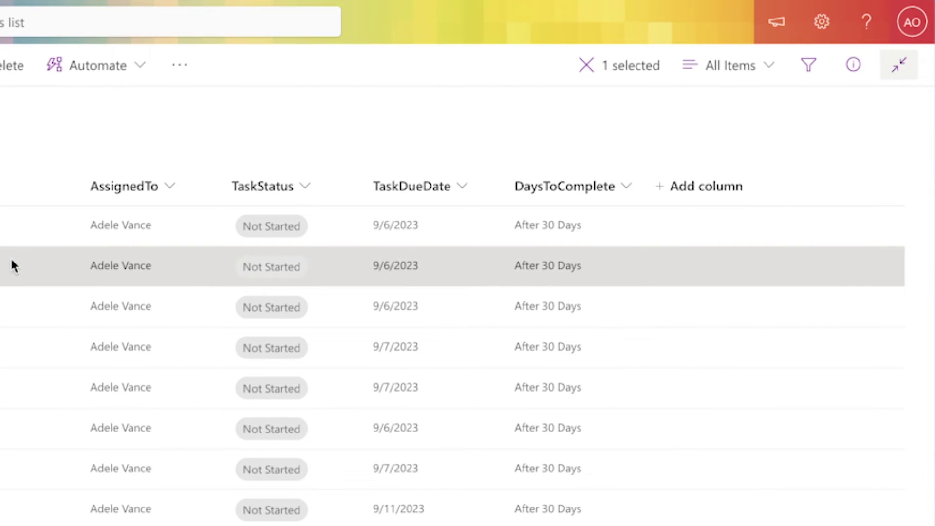
left_click(853, 65)
left_click(438, 306)
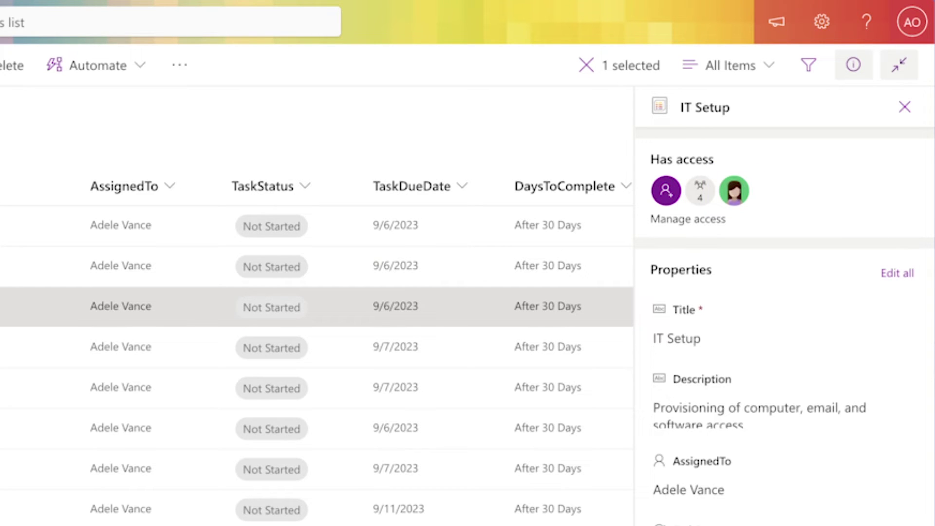
left_click(177, 207)
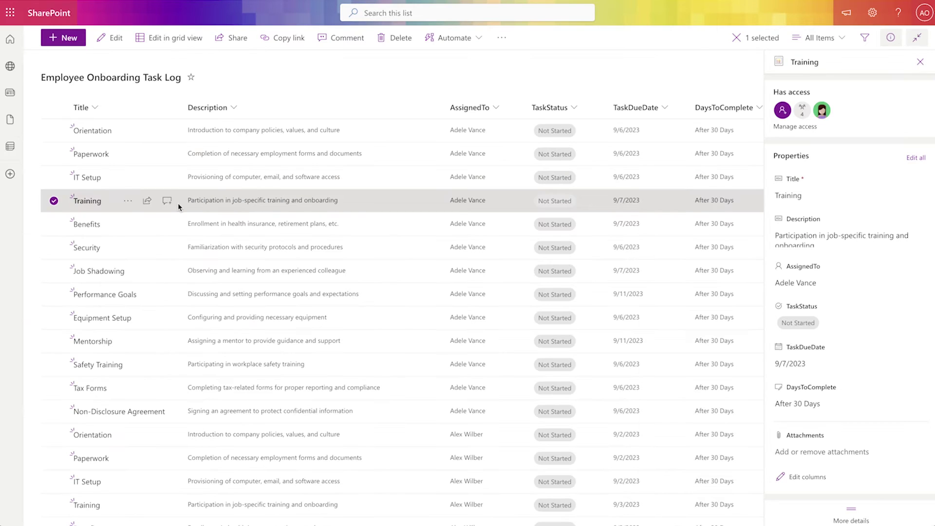
left_click(179, 224)
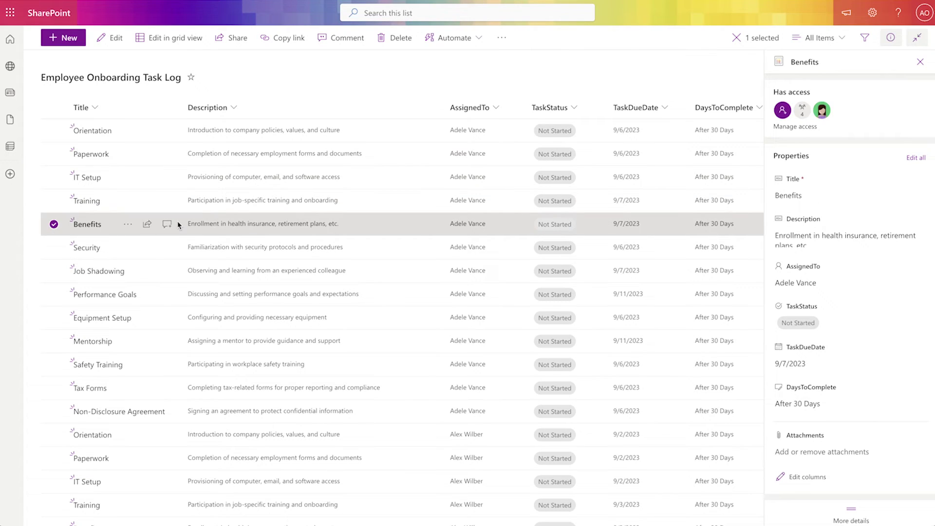
left_click(178, 247)
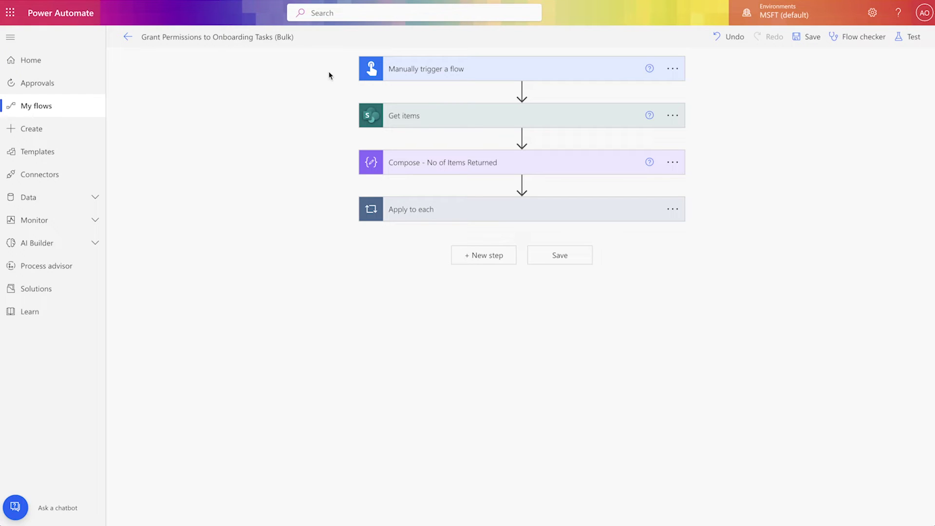
Step: Back in the Power Automate flow, clear the Top Count of the Get items action
left_click(473, 121)
left_click(466, 269)
type("5")
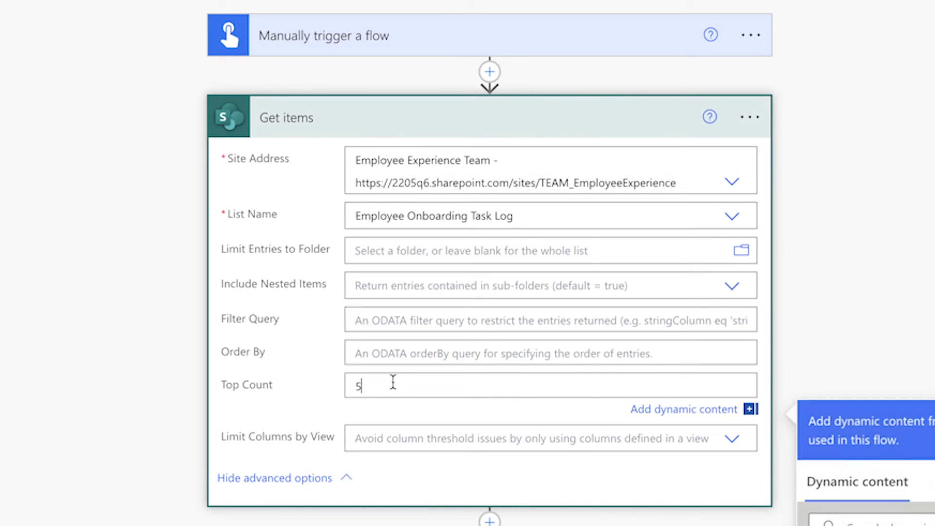
key("BackSpace")
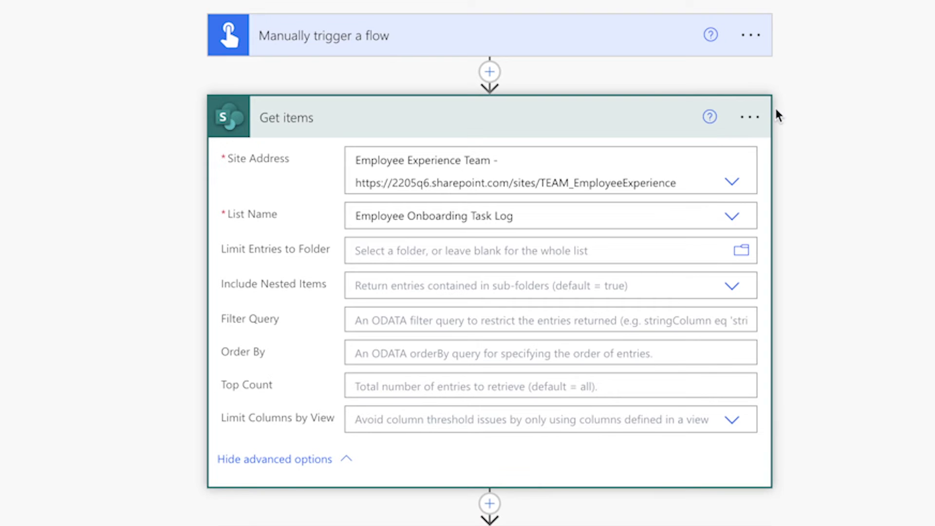
Step: Turn on pagination in the Get items action's settings with a threshold of 250
left_click(754, 119)
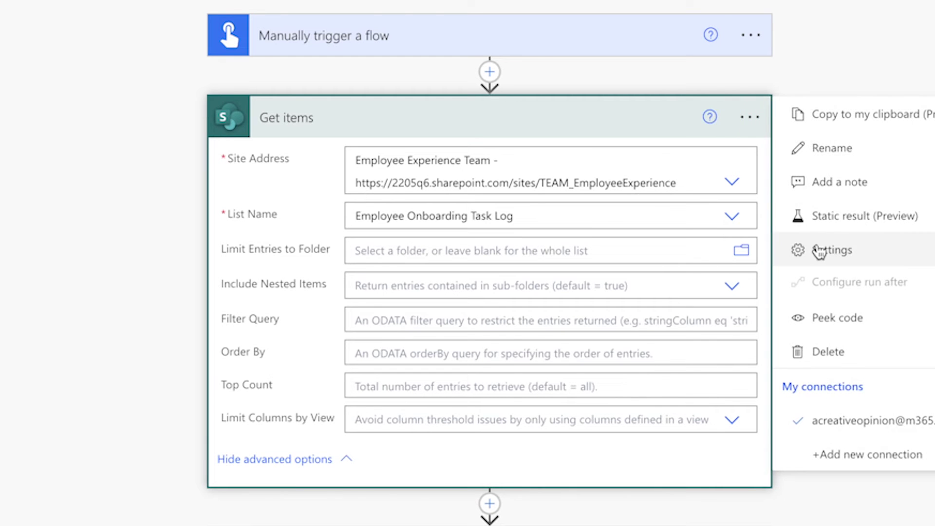
left_click(818, 250)
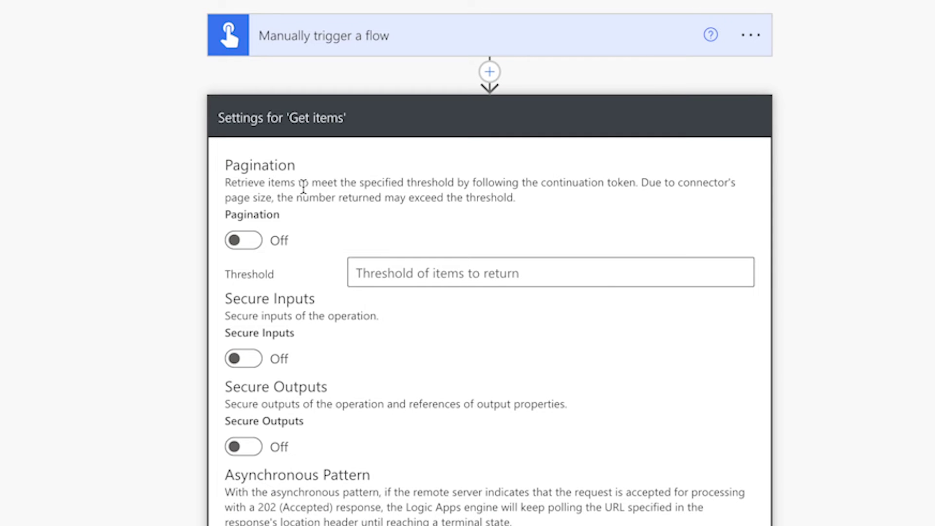
left_click(245, 240)
left_click(393, 280)
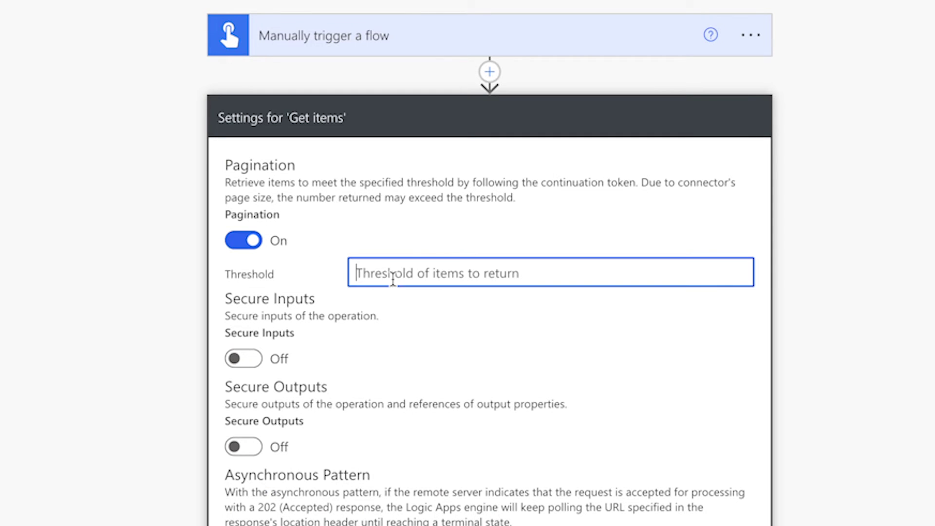
type("250")
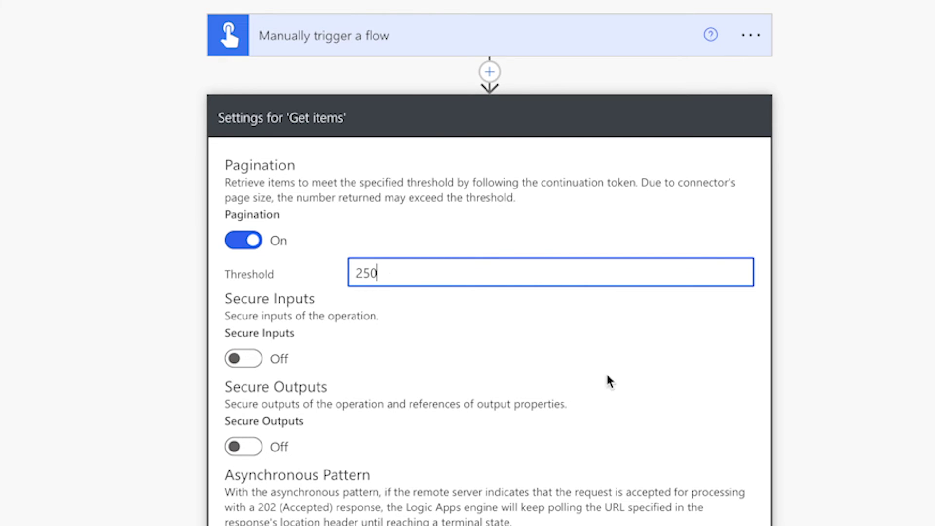
scroll(728, 432, "down", 10)
left_click(403, 381)
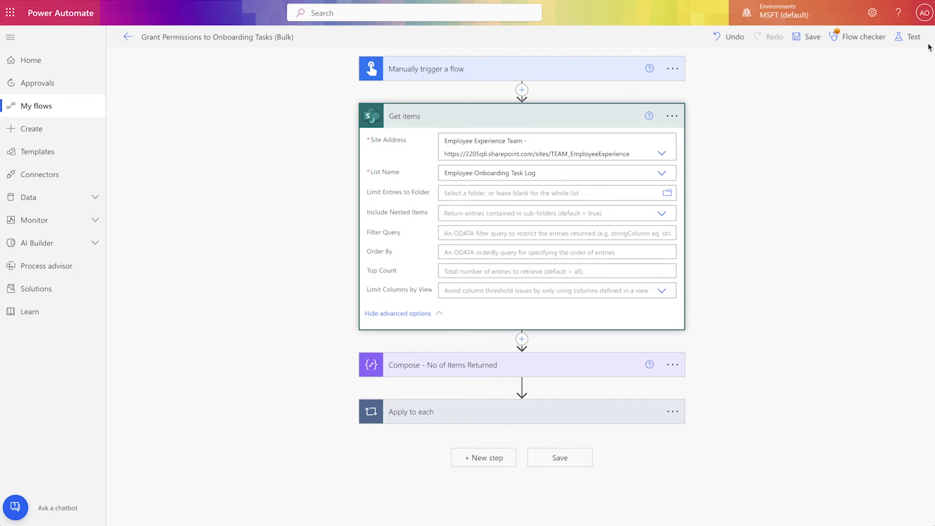
Step: Save the flow and run it as a manual test with pagination enabled on Get items
left_click(911, 37)
left_click(766, 64)
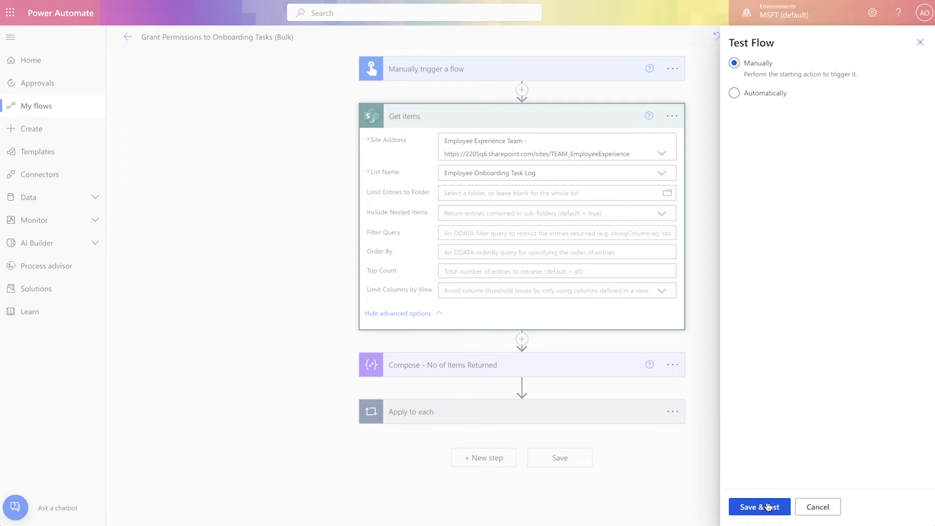
left_click(767, 507)
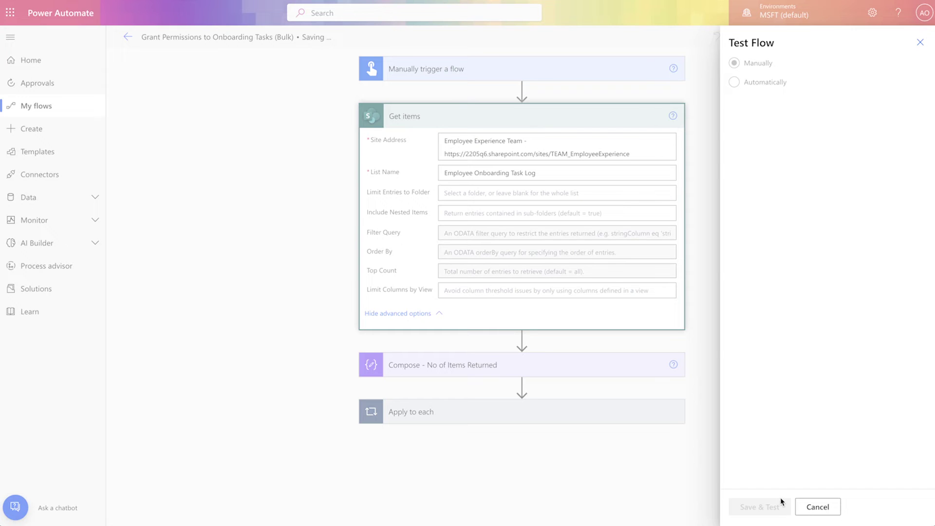
left_click(793, 506)
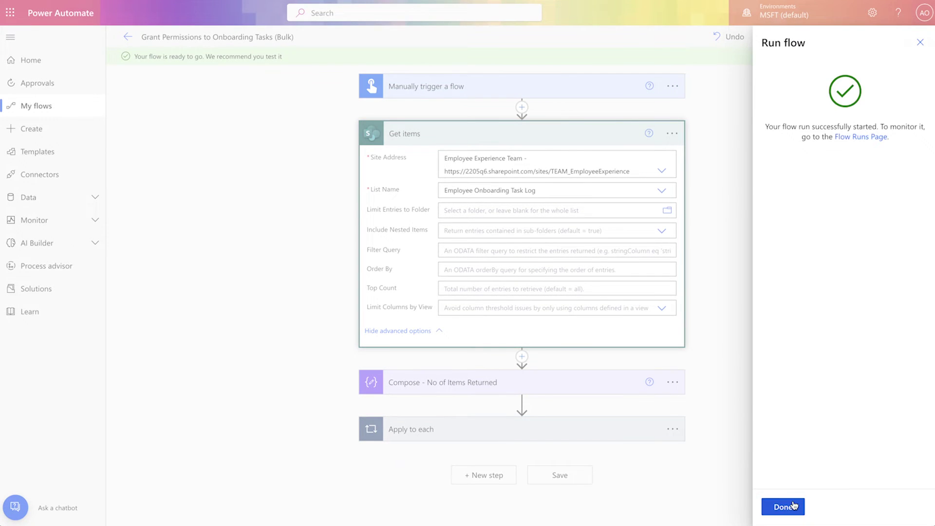
left_click(794, 506)
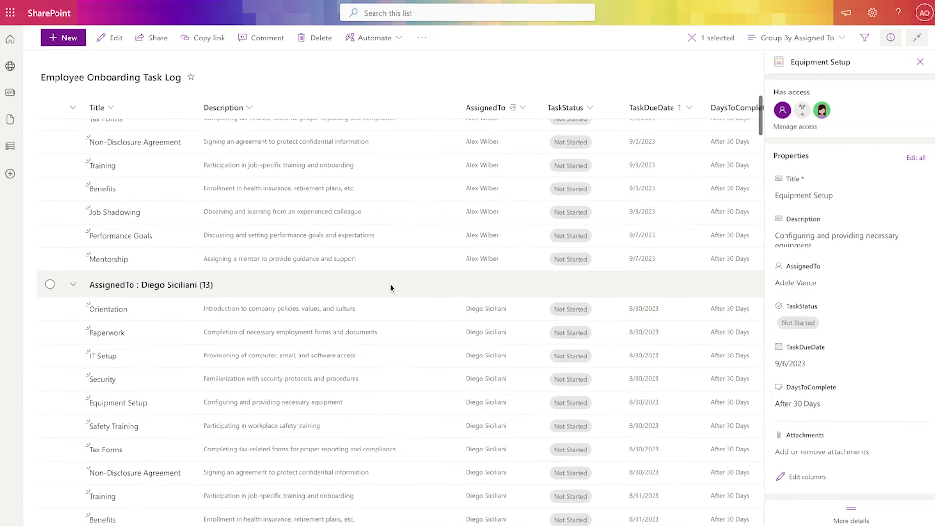
Step: In the SharePoint Employee Onboarding Task Log, check who has access to sample tasks in several different assignees' groups
left_click(393, 309)
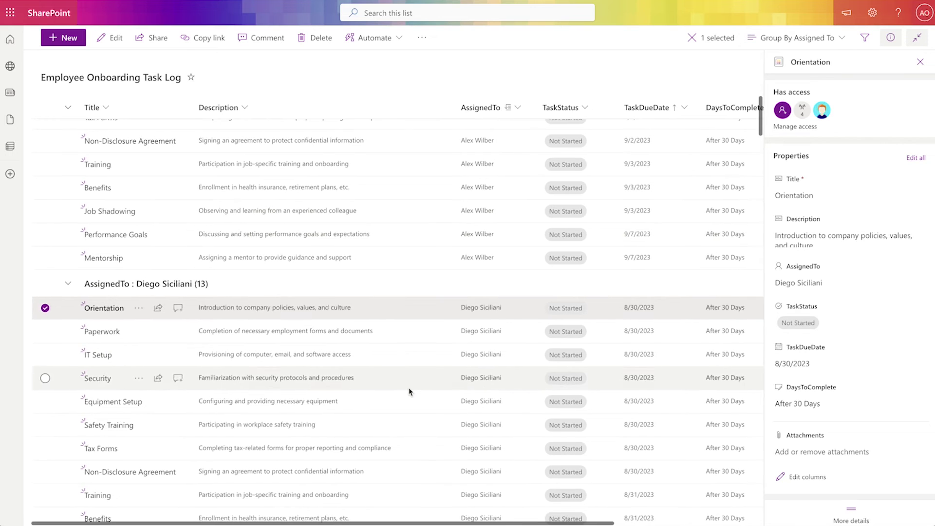
left_click(409, 388)
scroll(409, 390, "down", 5)
left_click(403, 373)
left_click(382, 423)
scroll(380, 424, "down", 5)
scroll(380, 424, "down", 3)
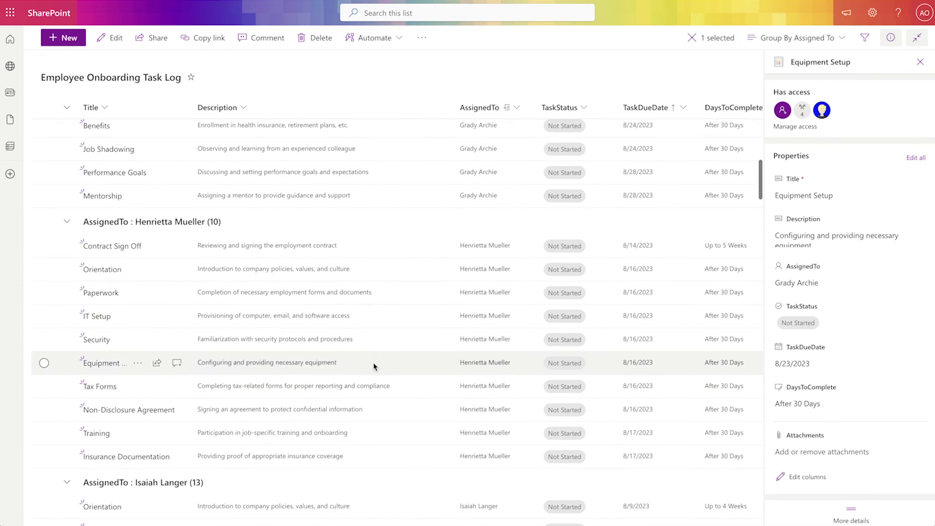
left_click(373, 344)
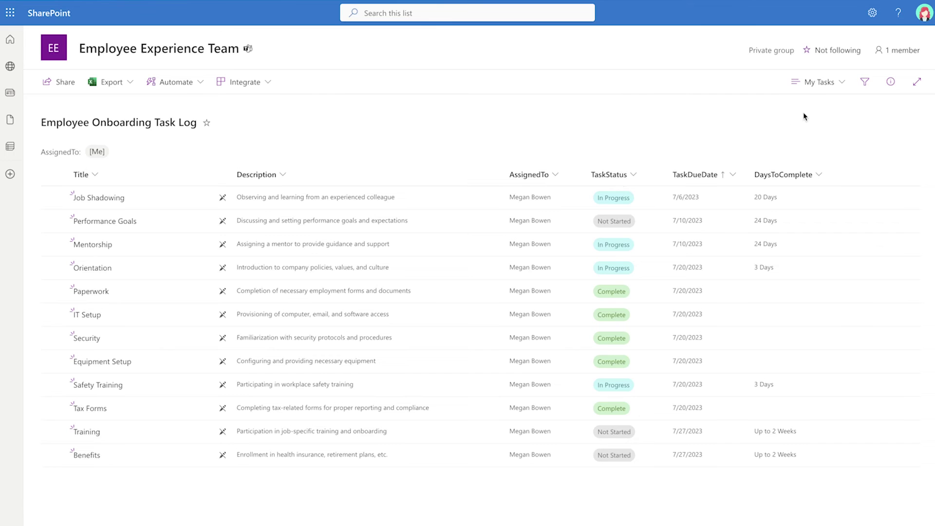
Step: In an assignee's SharePoint session, view the Employee Onboarding Task Log as All Items and as Group By Assigned To
left_click(831, 85)
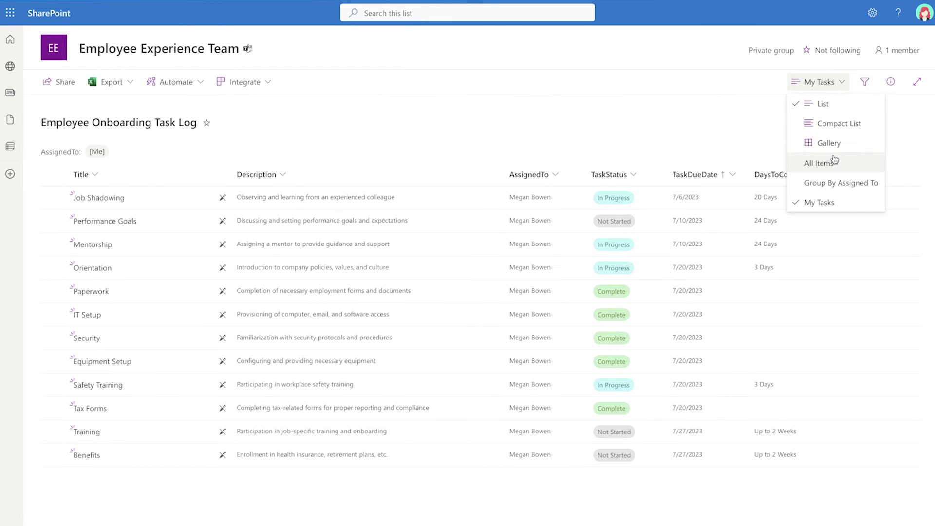
left_click(833, 160)
left_click(821, 82)
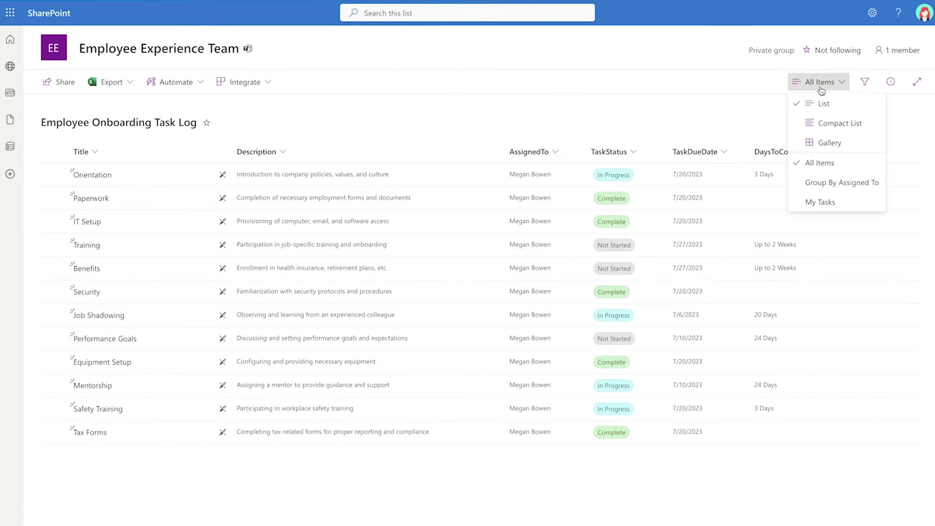
left_click(829, 183)
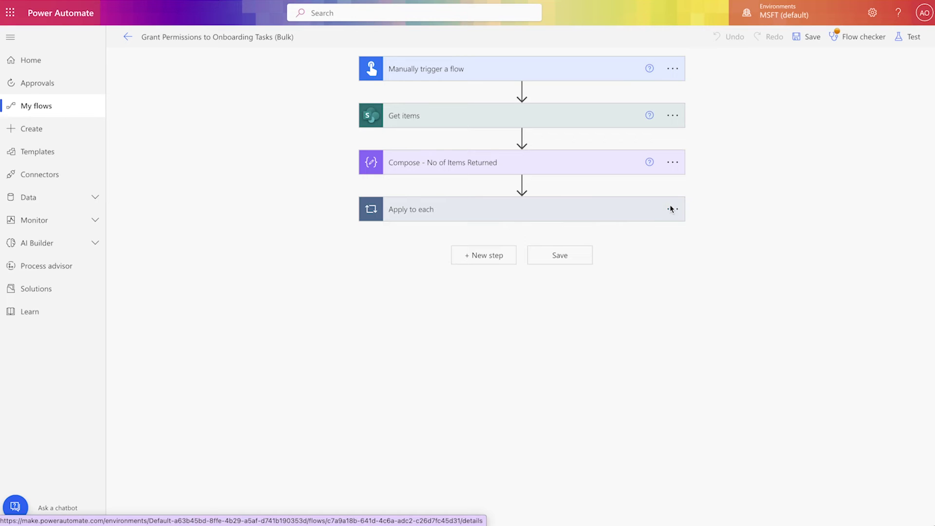
Step: Back in the Power Automate flow, turn on Concurrency Control for the Apply to each loop with a Degree of Parallelism of 50
left_click(672, 209)
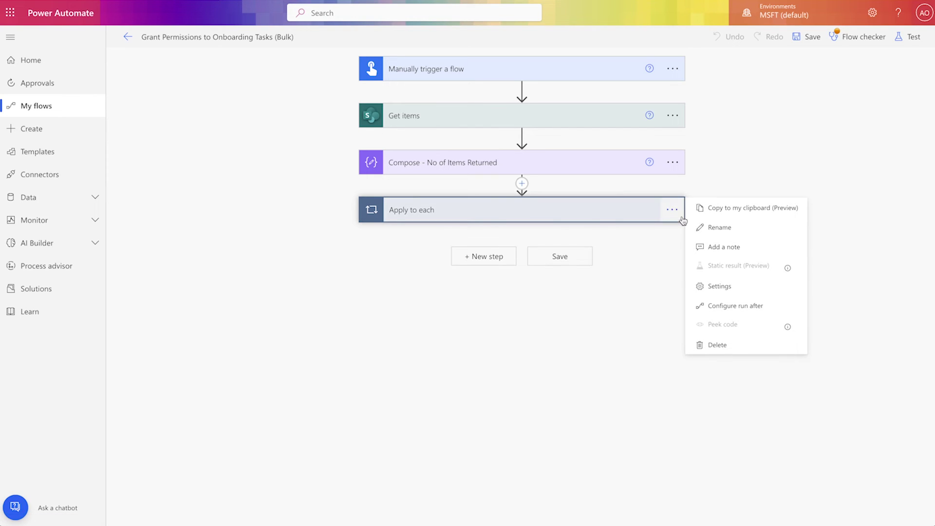
left_click(724, 285)
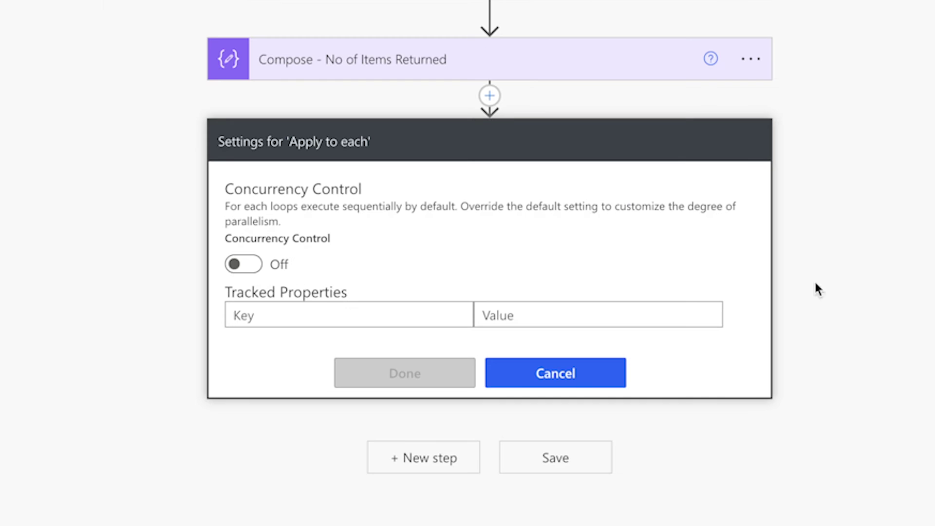
left_click(250, 266)
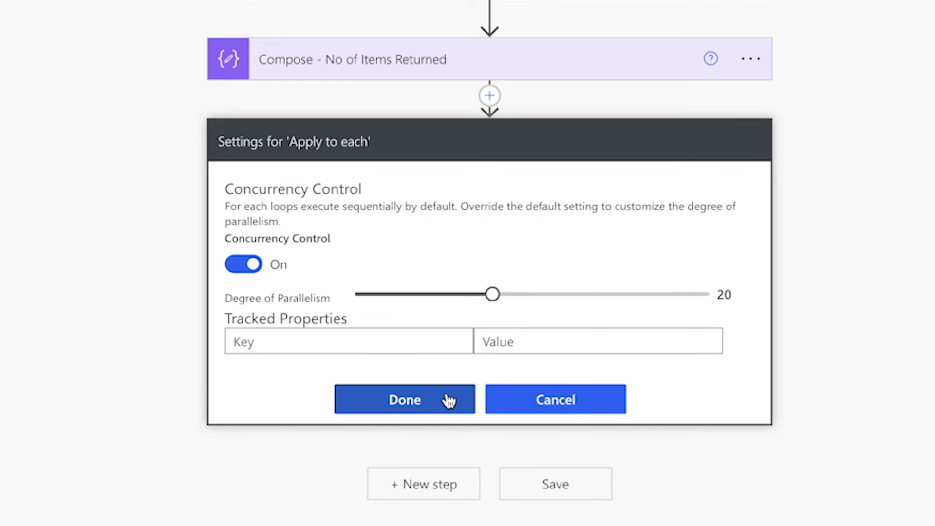
left_click(607, 294)
left_click_drag(607, 295, 709, 294)
left_click(460, 405)
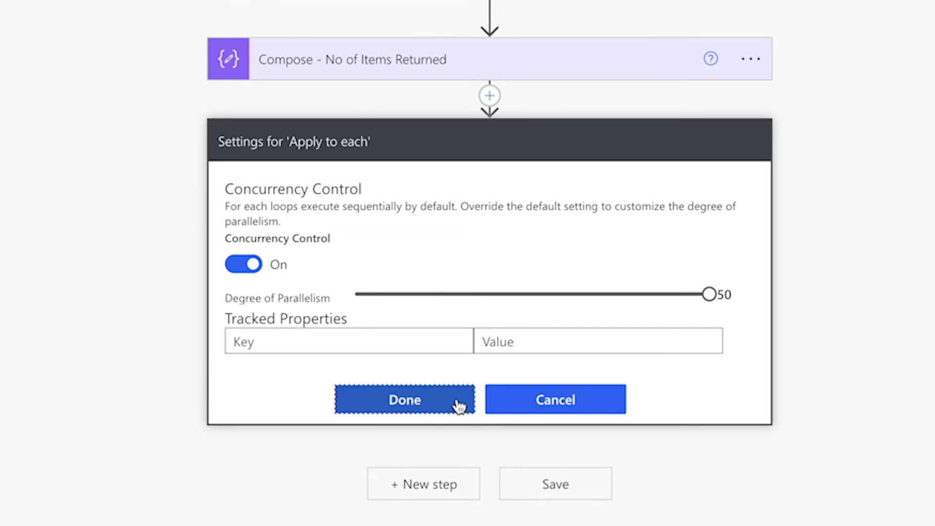
Step: Save the flow and run a manual test with the loop's concurrency enabled
left_click(909, 37)
left_click(758, 63)
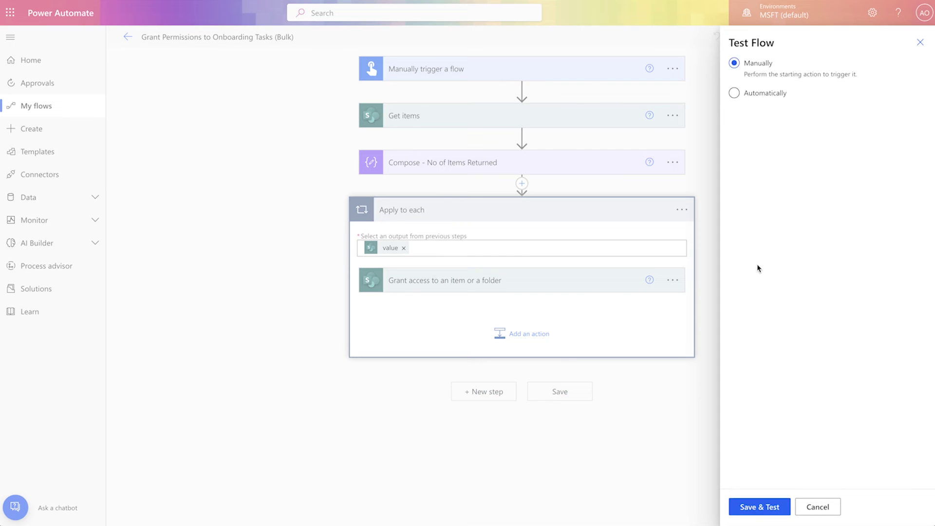
left_click(775, 505)
left_click(791, 506)
left_click(800, 509)
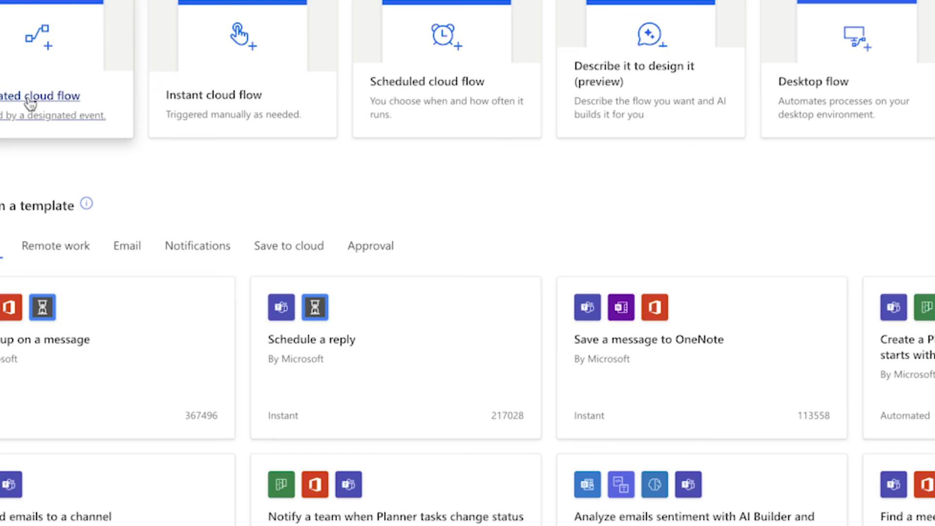
Step: Create an automated cloud flow named "Grant Permissions When Onboarding Task Created" with SharePoint's "When an item is created" trigger
left_click(231, 283)
type("Grant Perm")
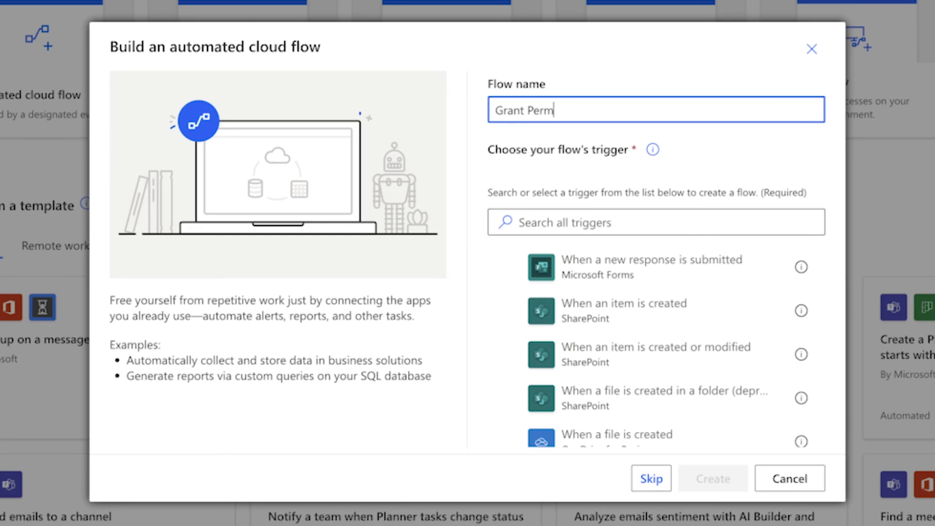
type("issions When Onboarding Task Created")
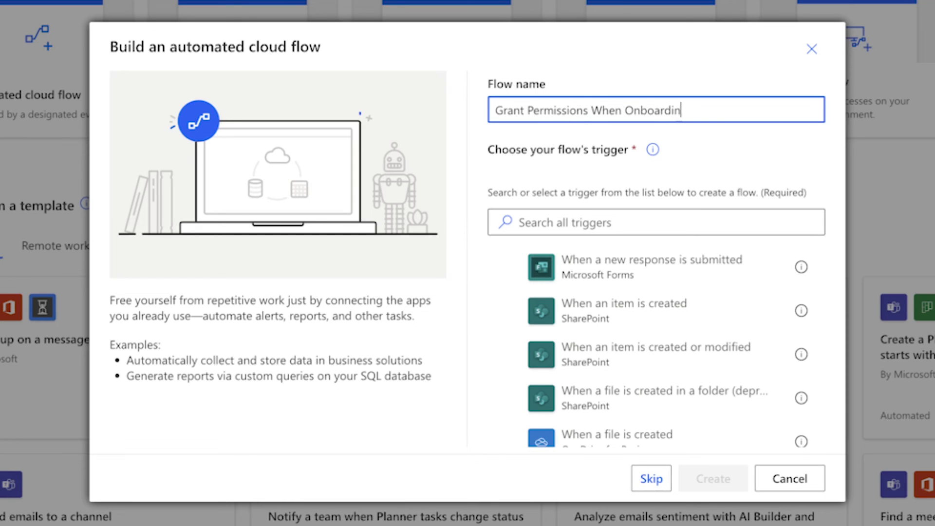
left_click(646, 308)
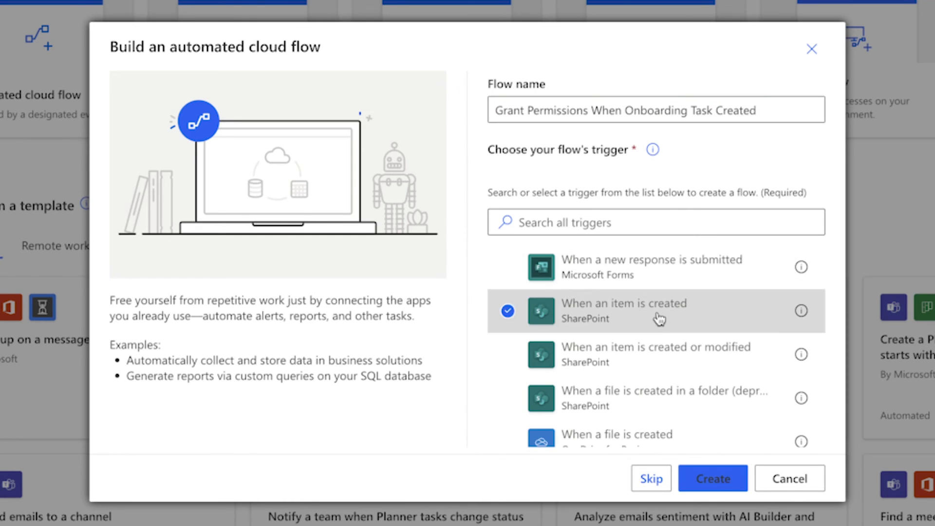
left_click(713, 478)
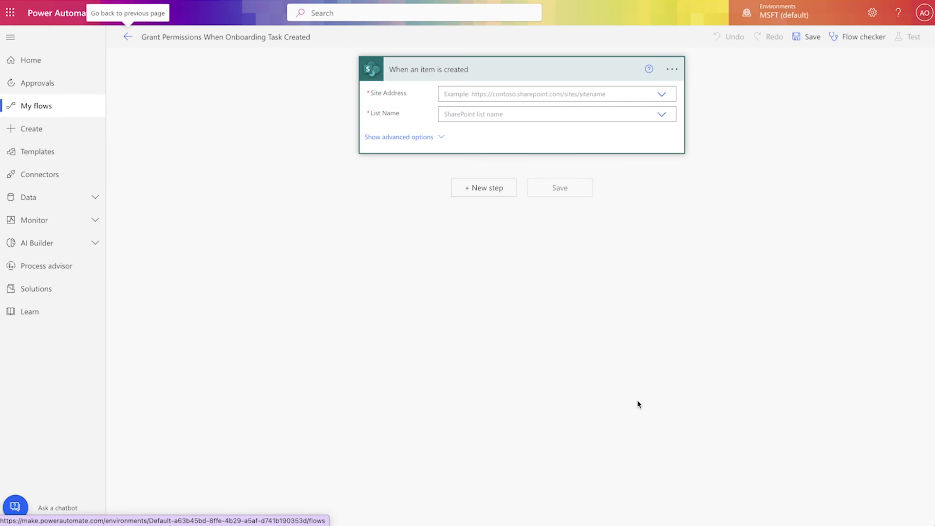
Step: Set the trigger's Site Address to Employee Experience Team and choose its list
left_click(661, 94)
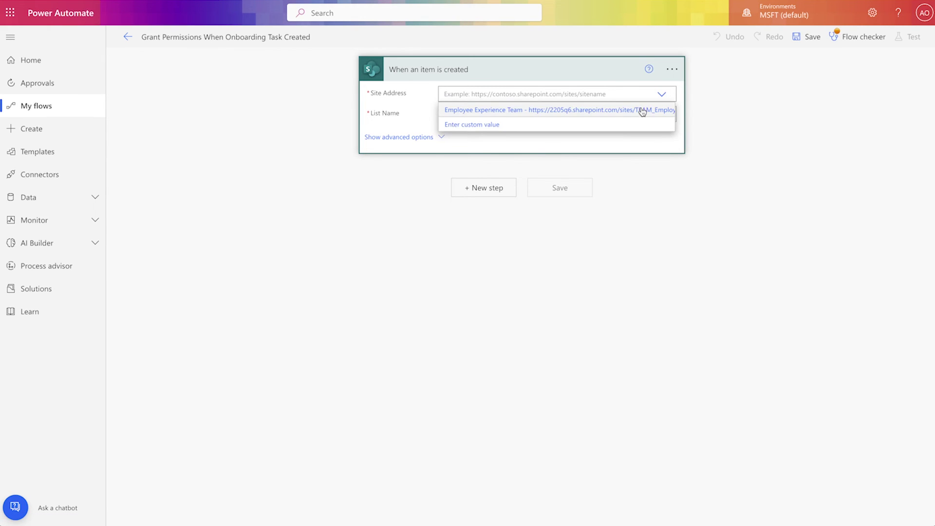
left_click(644, 109)
left_click(661, 126)
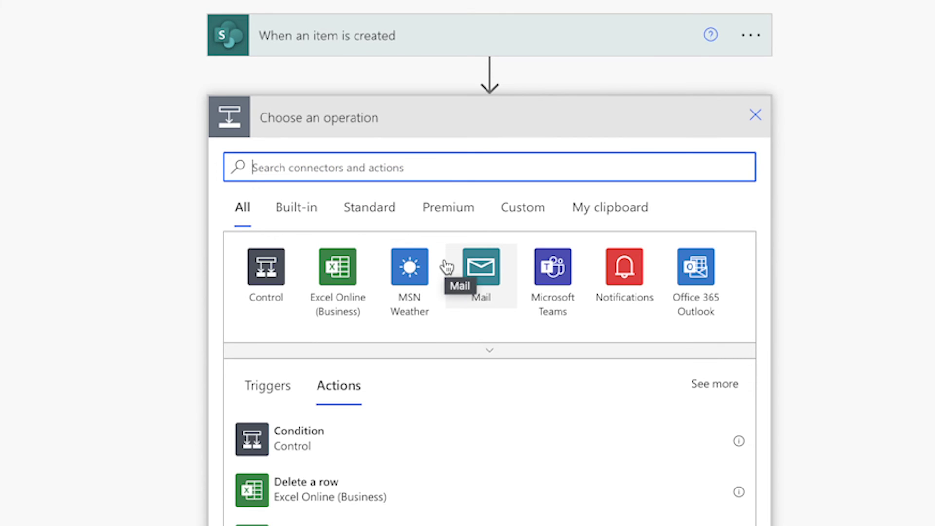
Step: Add a "Grant access to an item or a folder" action for the Employee Experience Team site's Employee Onboarding Task Log
type("grant")
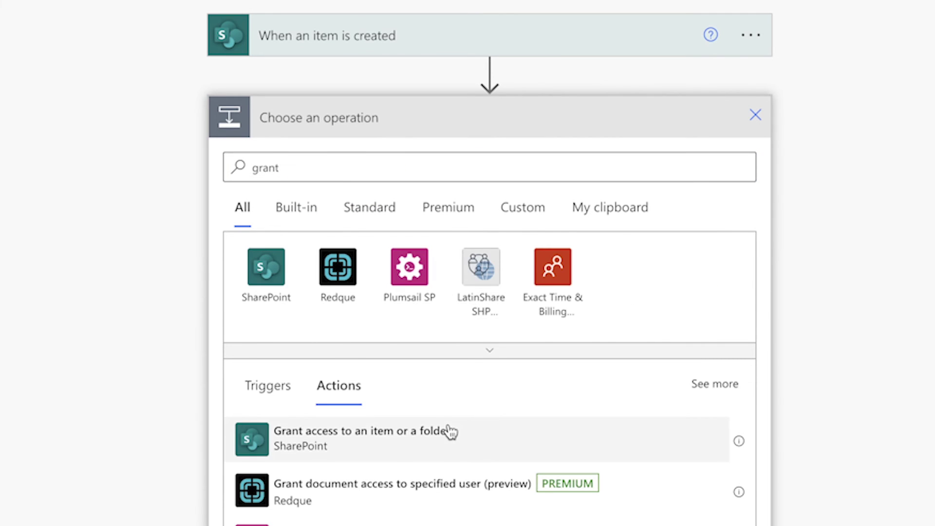
left_click(450, 431)
left_click(734, 163)
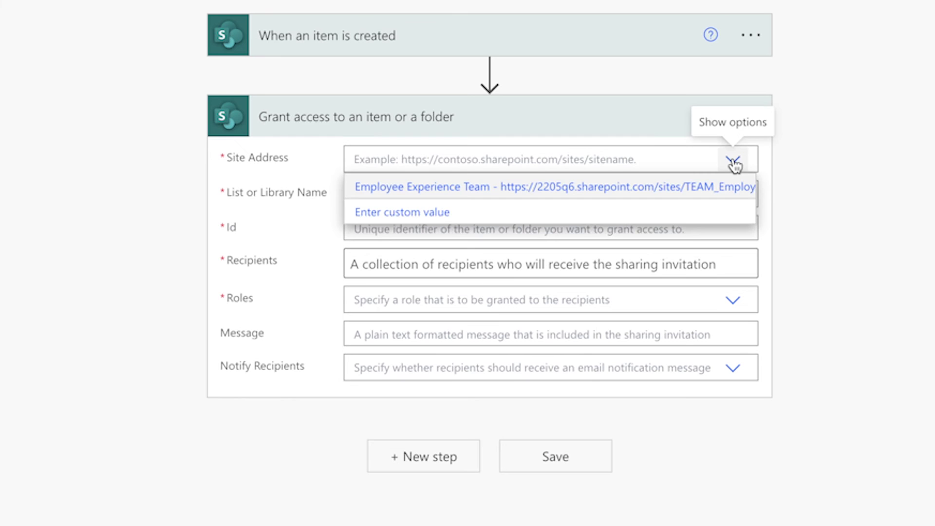
left_click(729, 188)
left_click(736, 217)
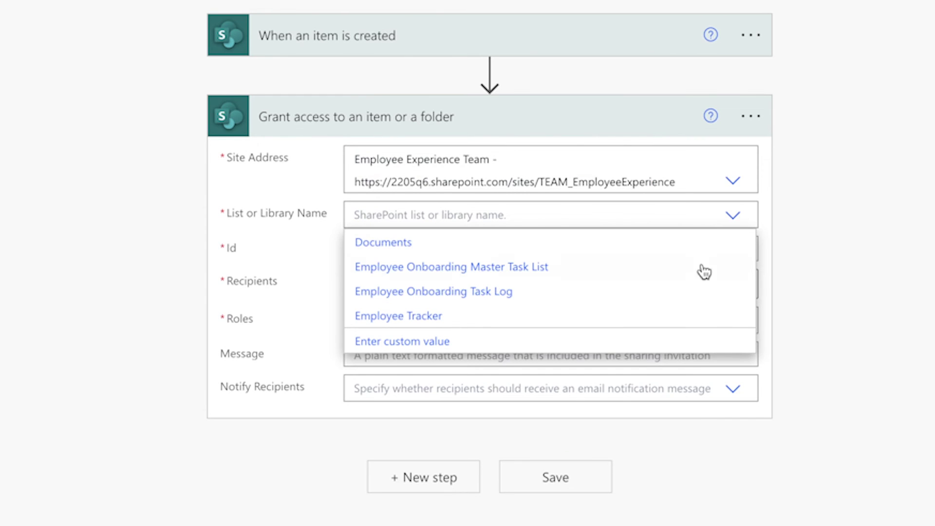
left_click(563, 297)
Step: Set the Grant access action's Id to the trigger's ID and its Recipients to AssignedTo Email using dynamic content
left_click(428, 250)
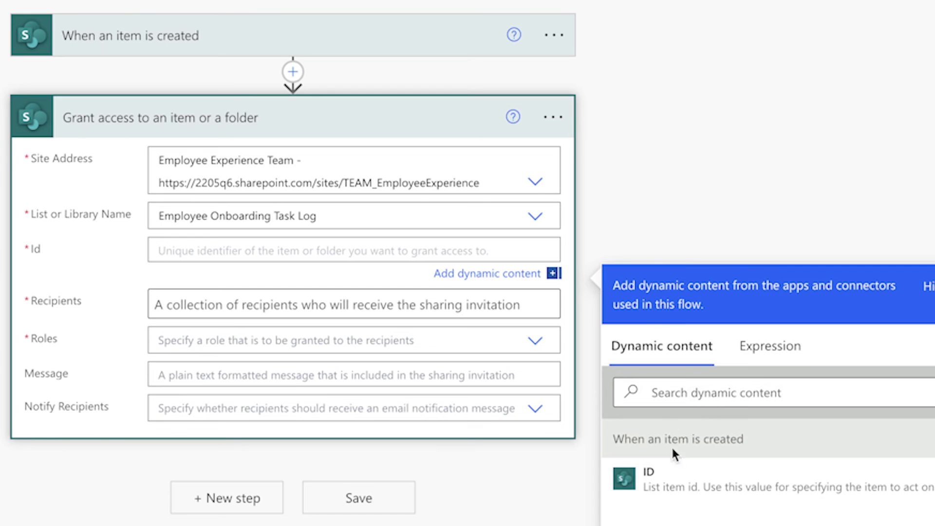
left_click(679, 482)
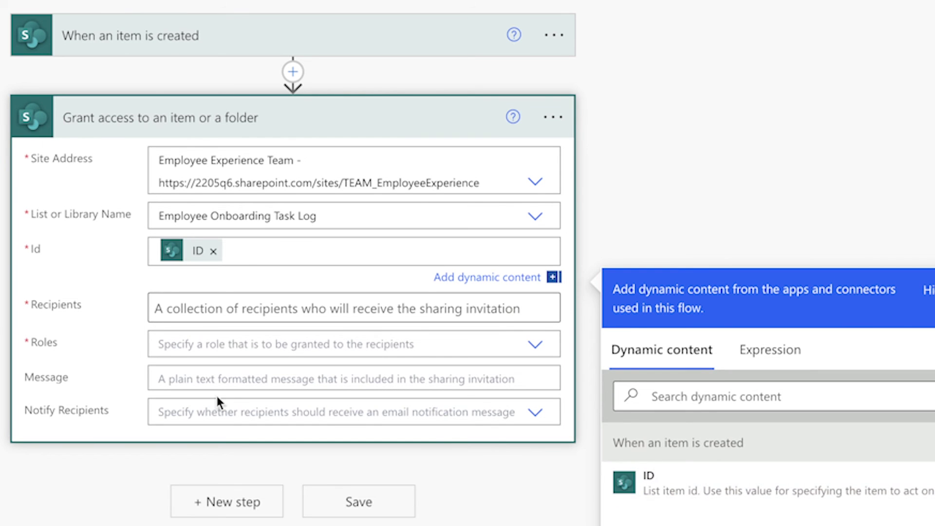
left_click(234, 305)
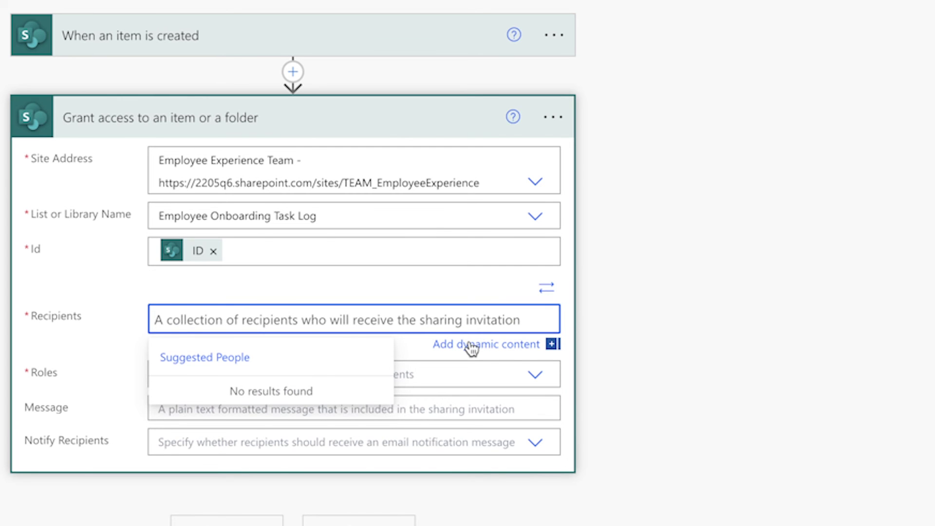
left_click(470, 346)
scroll(471, 346, "down", 3)
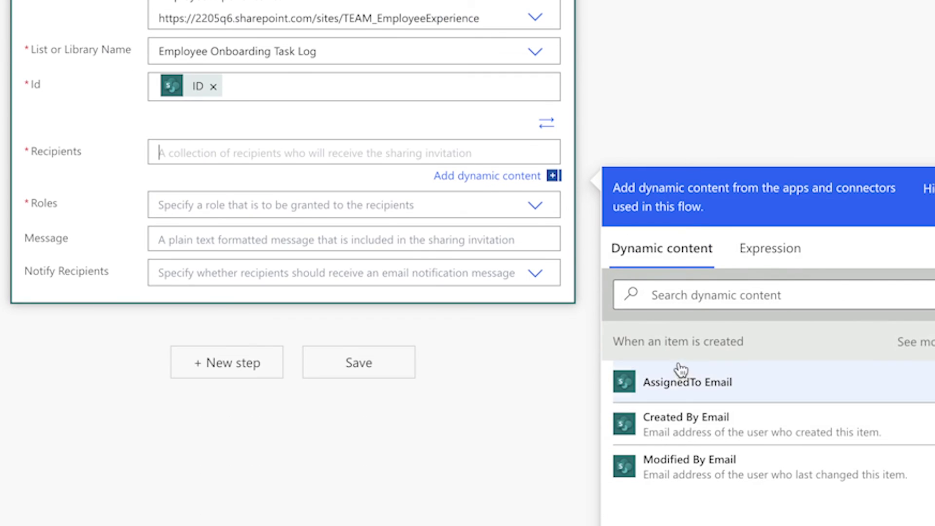
left_click(689, 383)
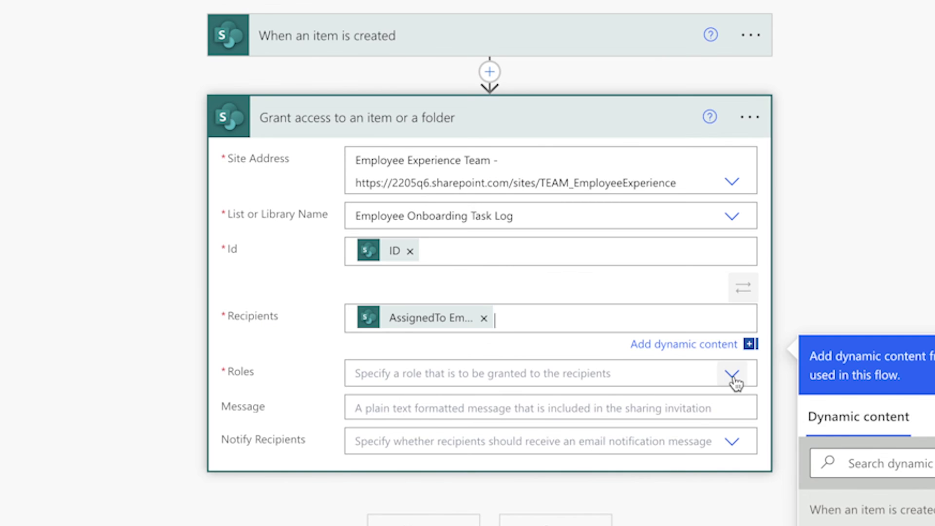
Step: Set the Grant access action's Roles to Can view and Notify Recipients to No, and save the flow
left_click(540, 217)
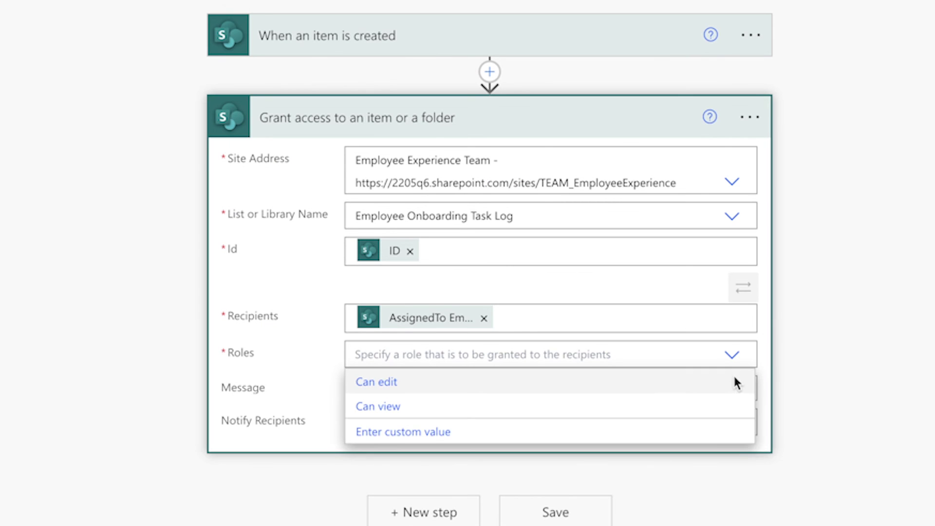
left_click(715, 409)
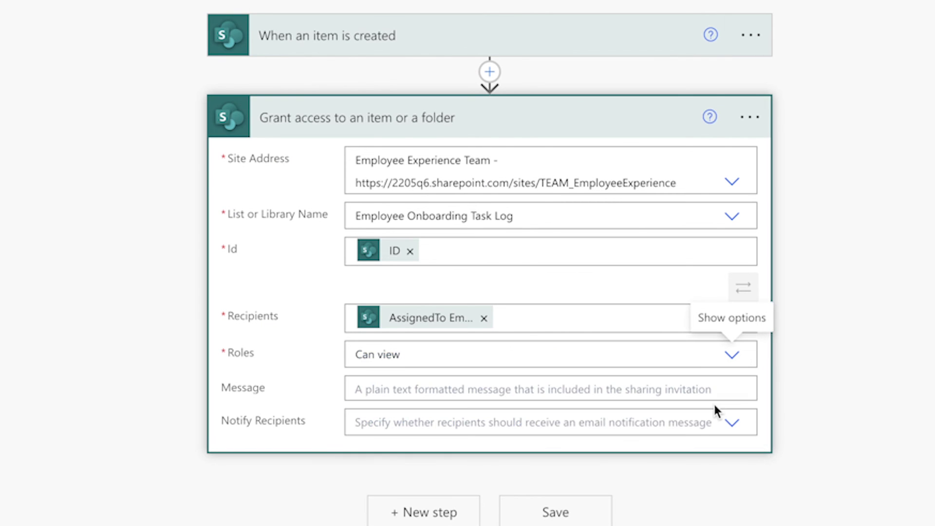
left_click(732, 424)
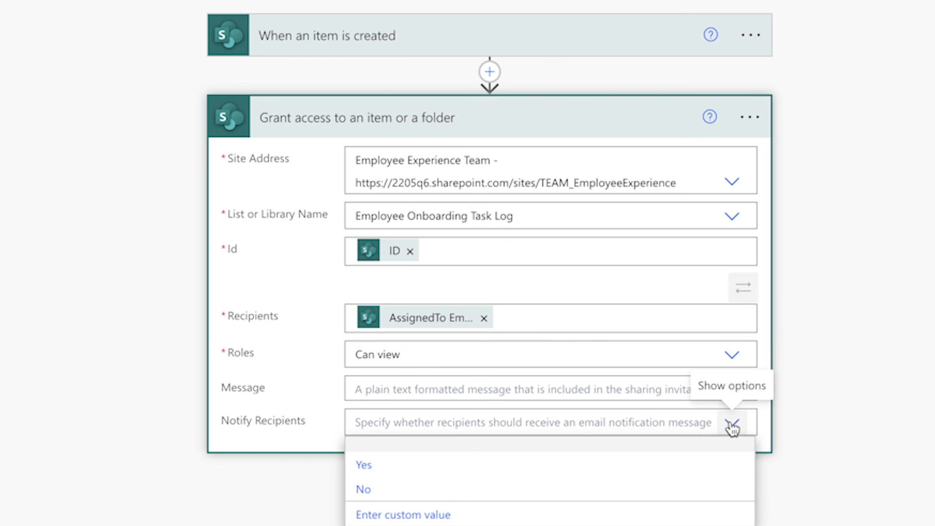
left_click(725, 490)
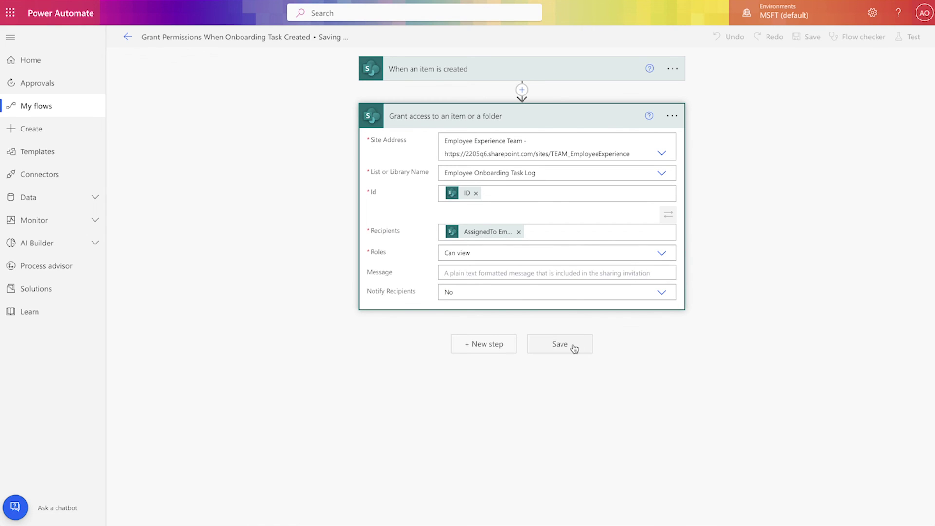
Step: Start a flow test and, in SharePoint's Employee Onboarding Task Log, fill in a new item titled Test Task with description Something awesome and an assignee
left_click(909, 42)
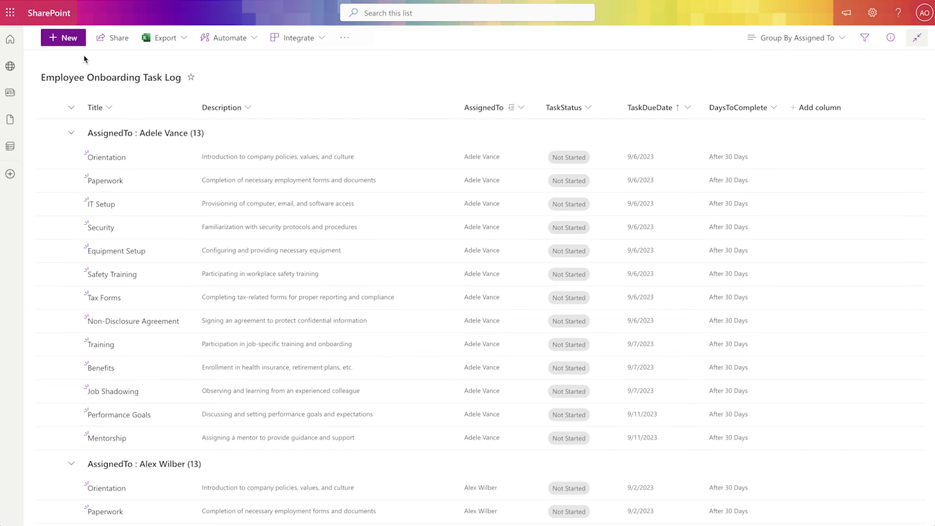
left_click(73, 42)
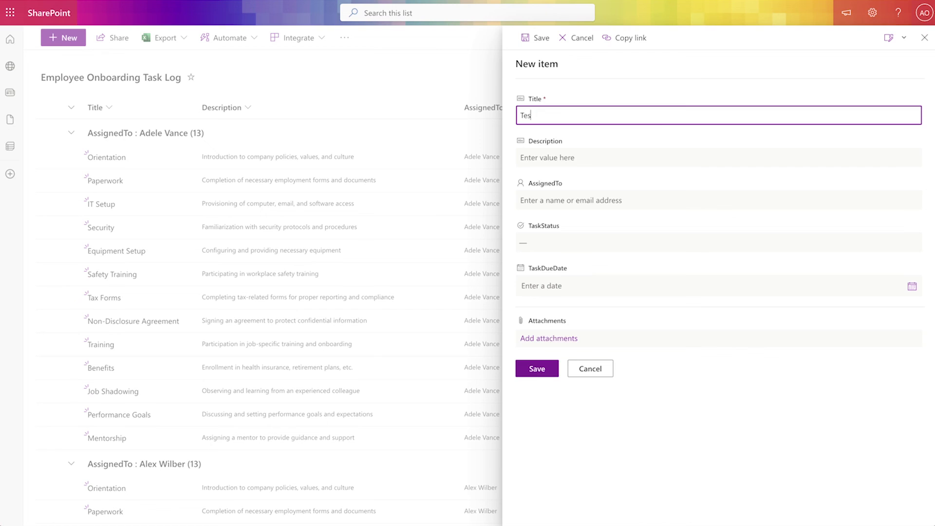
type("Test Task")
key("Tab")
type("Something awesome")
key("Tab")
type("adele")
left_click(567, 225)
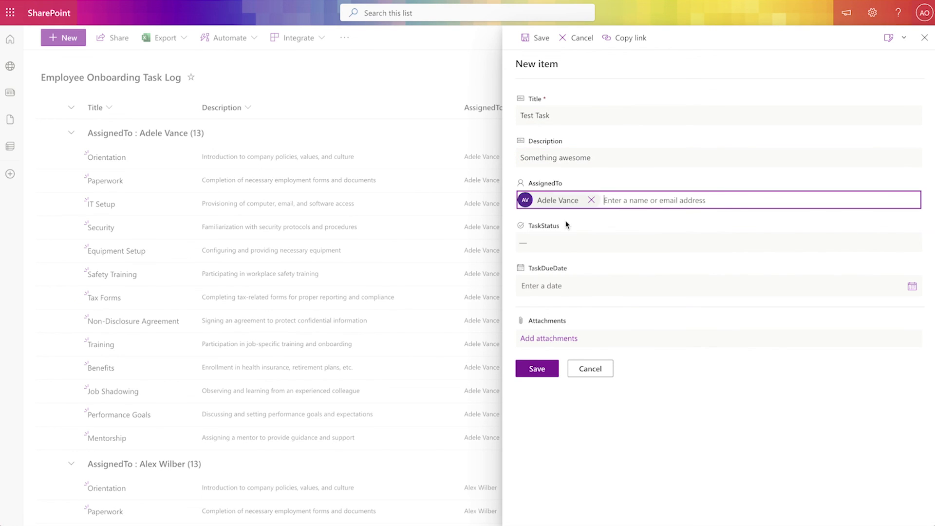
Step: Set the new item's TaskStatus to Not Started and TaskDueDate to 7/19/2023, and save the item
left_click(559, 246)
left_click(565, 274)
left_click(912, 287)
left_click(572, 367)
left_click(545, 367)
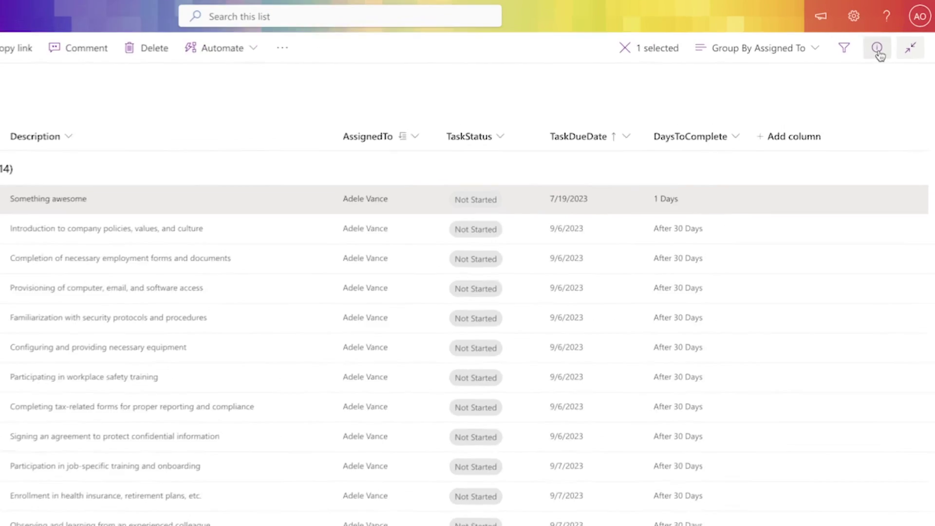
Step: View the details of the Test Task item and look through the task list grouped by assignee
left_click(889, 35)
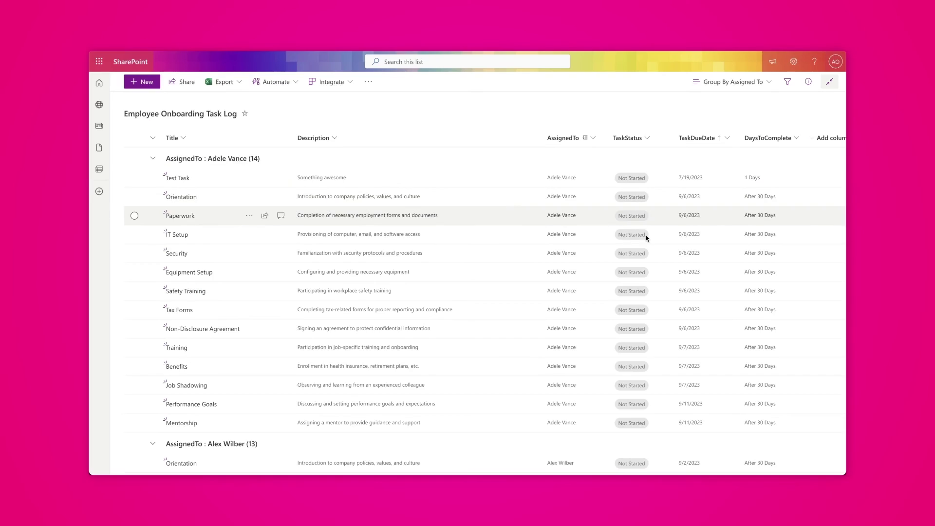
scroll(485, 282, "down", 8)
scroll(485, 413, "down", 10)
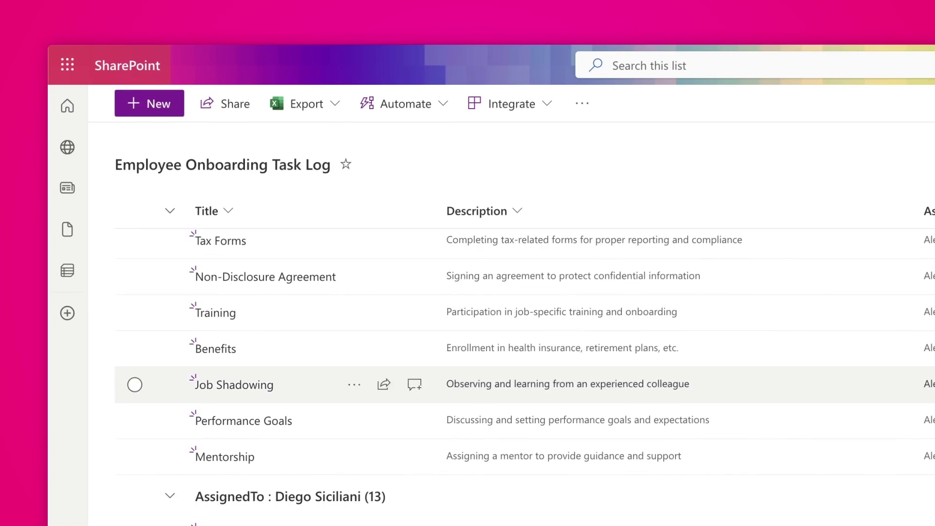